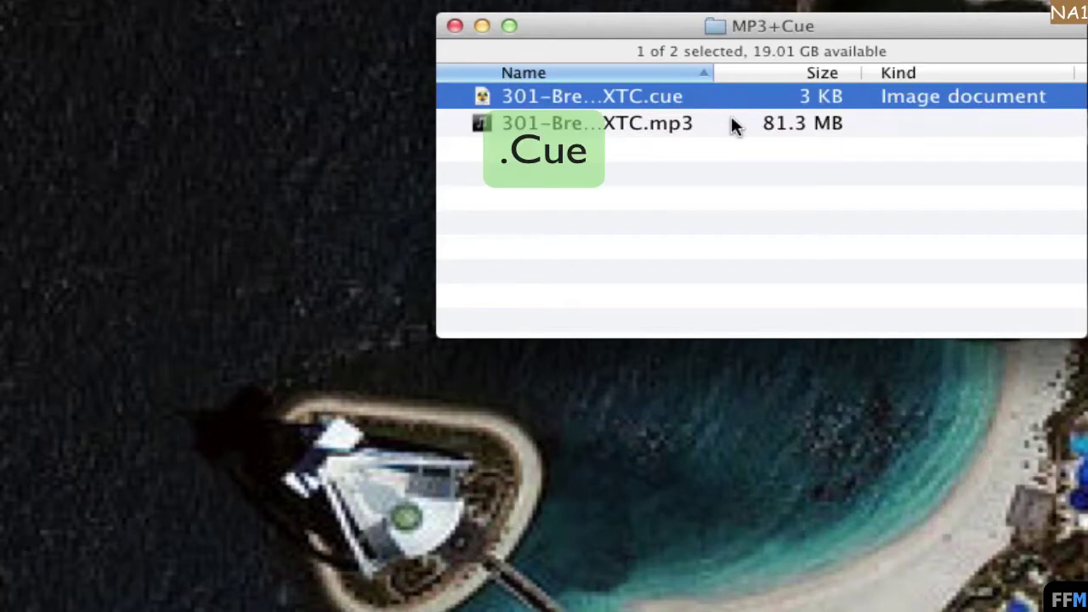
Step: Check the analysis parameters in VideoSpec's preferences, and load the MP3 file from the MP3+Cue folder for analysis
{"action": "left_click", "coordinate": [731, 129]}
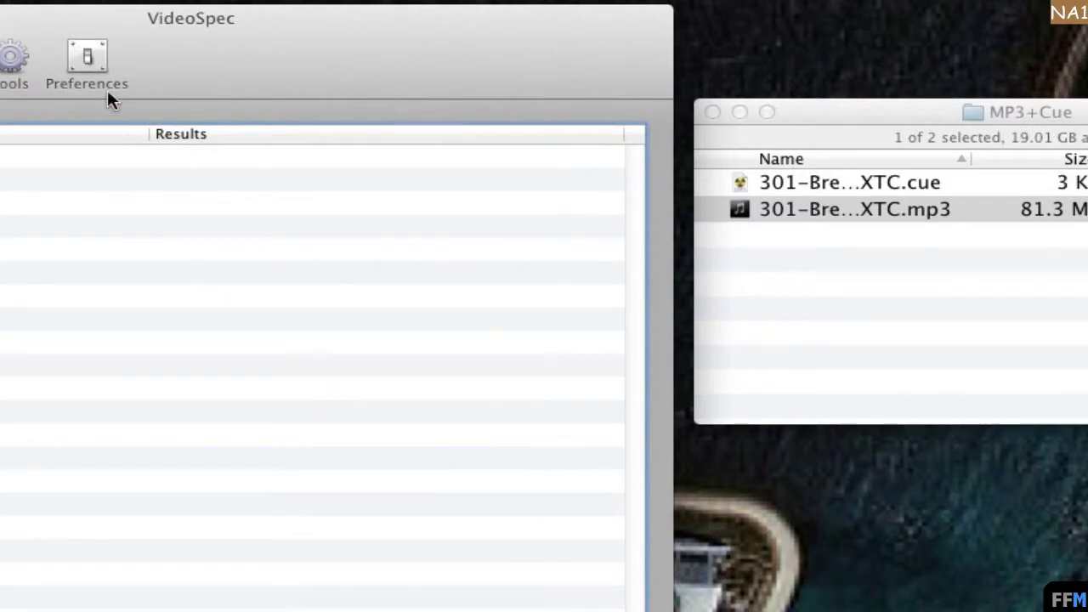
{"action": "left_click", "coordinate": [98, 63]}
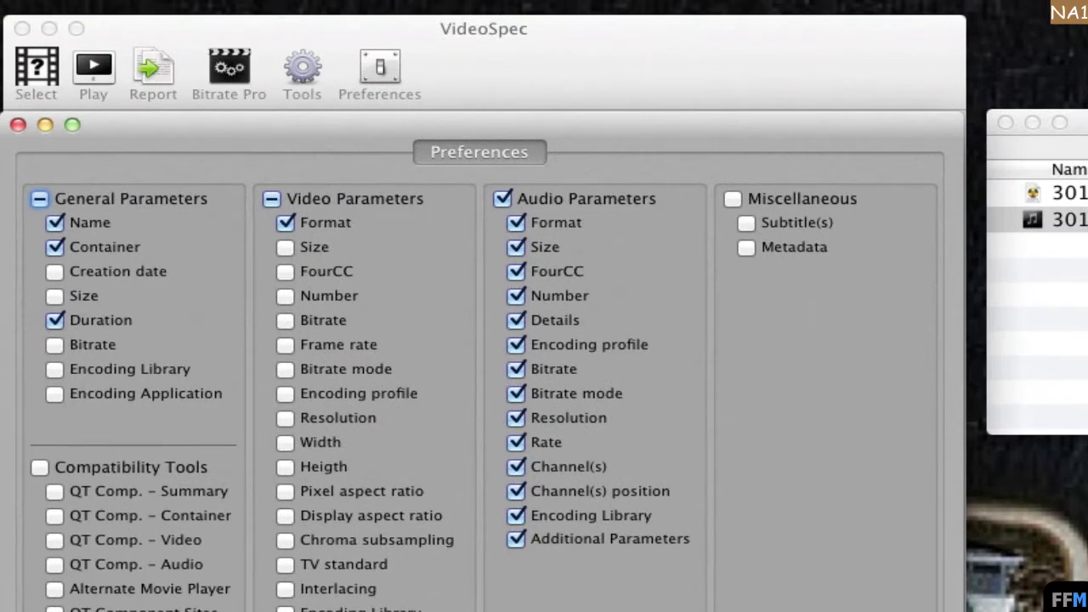
{"action": "key", "text": "Return"}
{"action": "left_click", "coordinate": [1061, 223]}
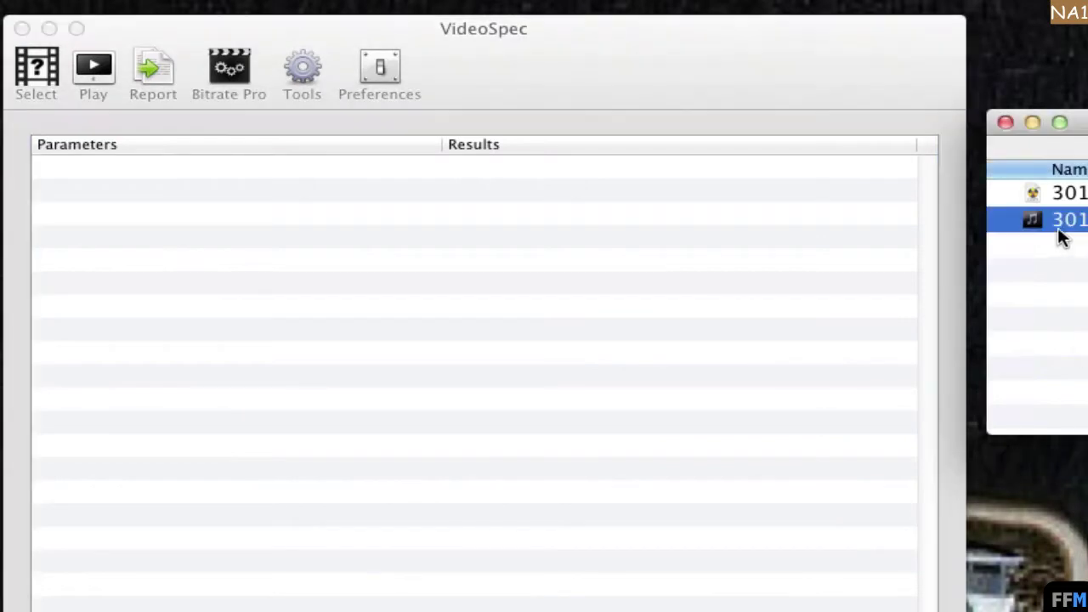
{"action": "left_click_drag", "start_coordinate": [1034, 219], "coordinate": [630, 253]}
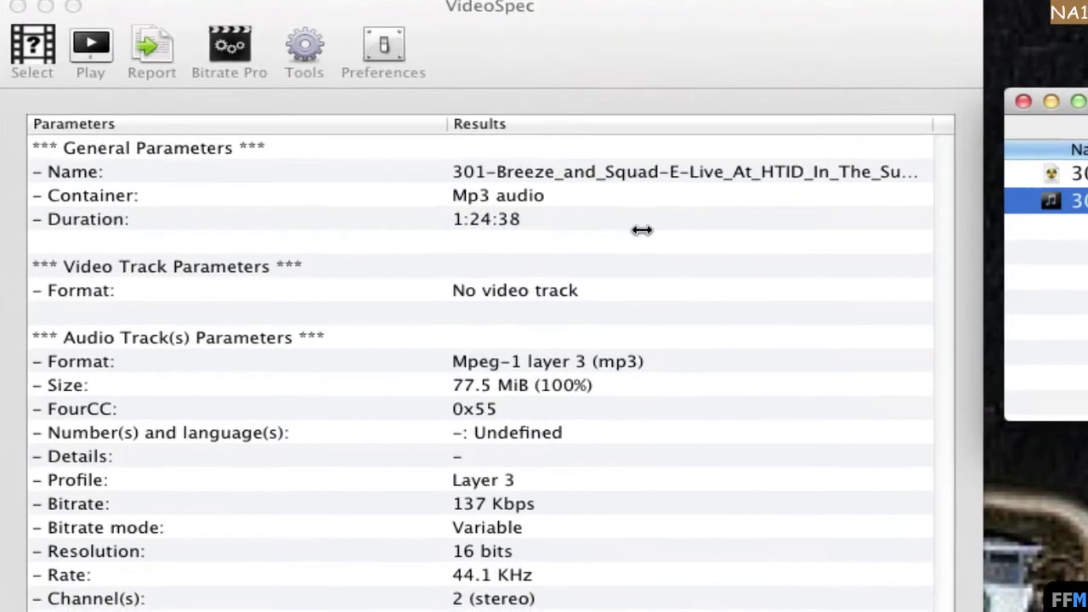
Step: Examine the MP3's audio format, bitrate, bitrate mode, sample rate and channels in the analysis results
{"action": "left_click", "coordinate": [661, 366]}
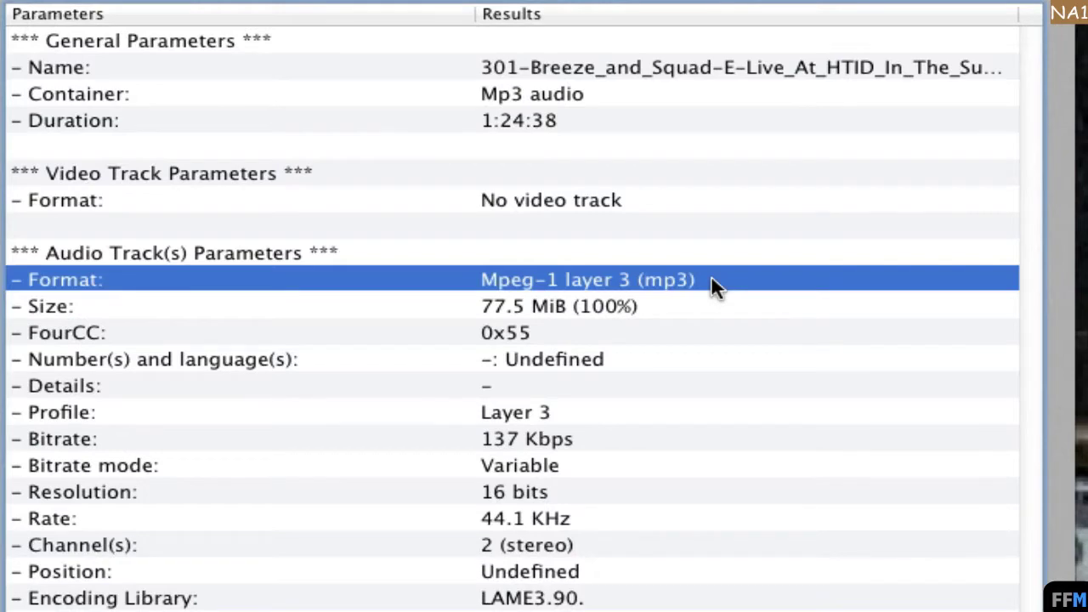
{"action": "left_click", "coordinate": [678, 430]}
{"action": "key", "text": "Down"}
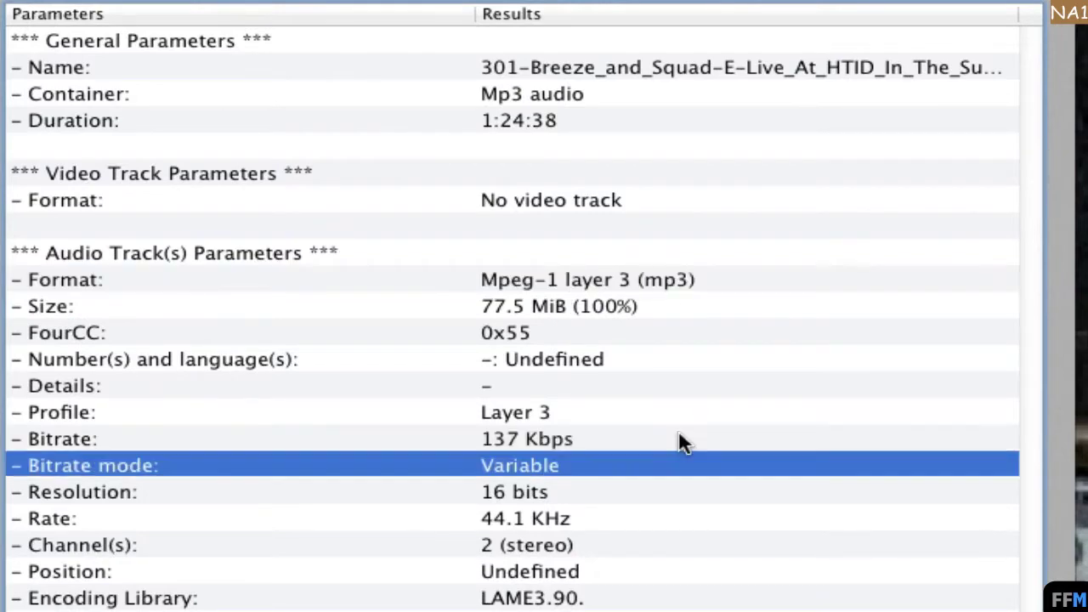
{"action": "key", "text": "Down"}
{"action": "key", "text": "Down"}
{"action": "key", "text": "Down"}
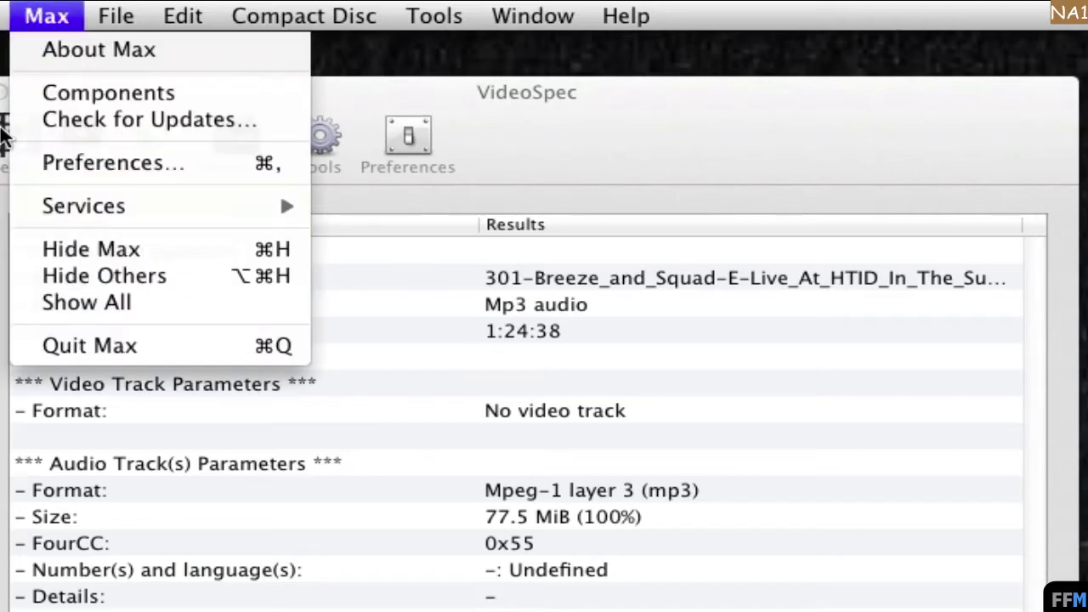
Step: In Max's format preferences, add the built-in MP3 format to the configured output formats
{"action": "left_click", "coordinate": [19, 165]}
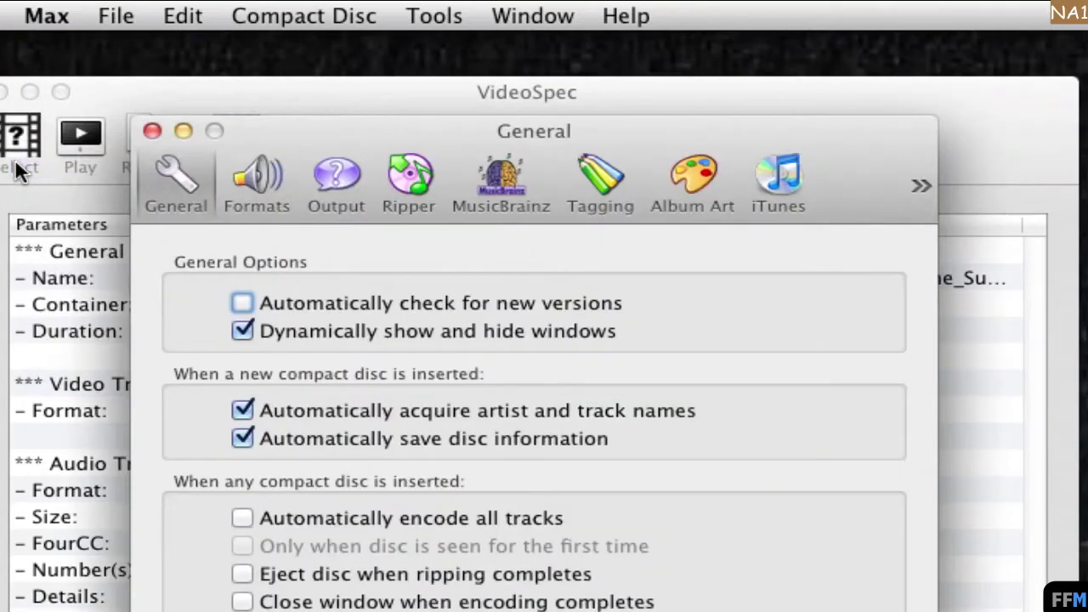
{"action": "left_click", "coordinate": [243, 174]}
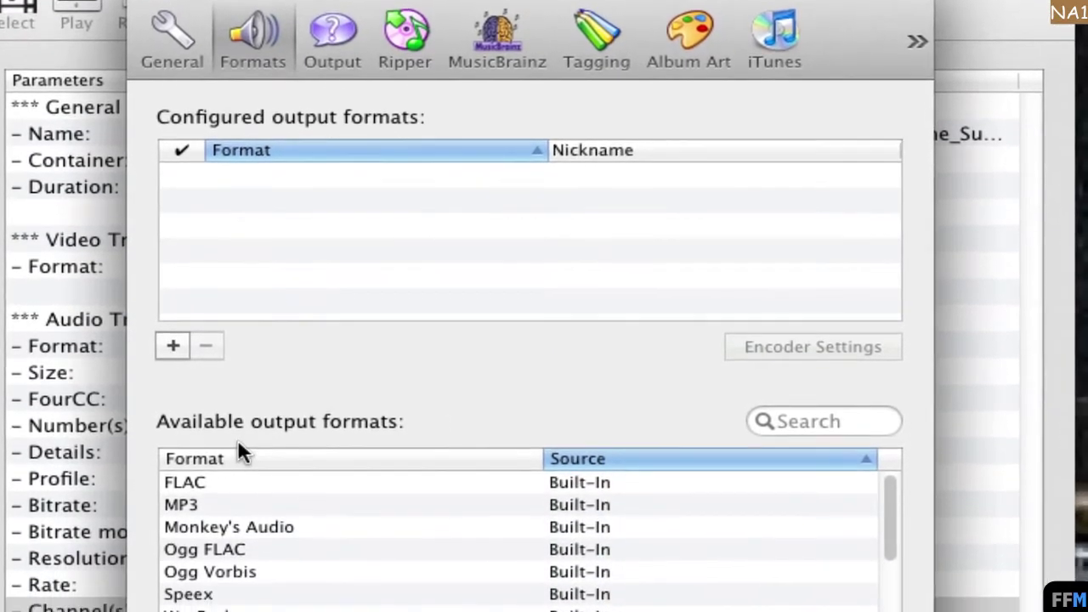
{"action": "left_click", "coordinate": [242, 506]}
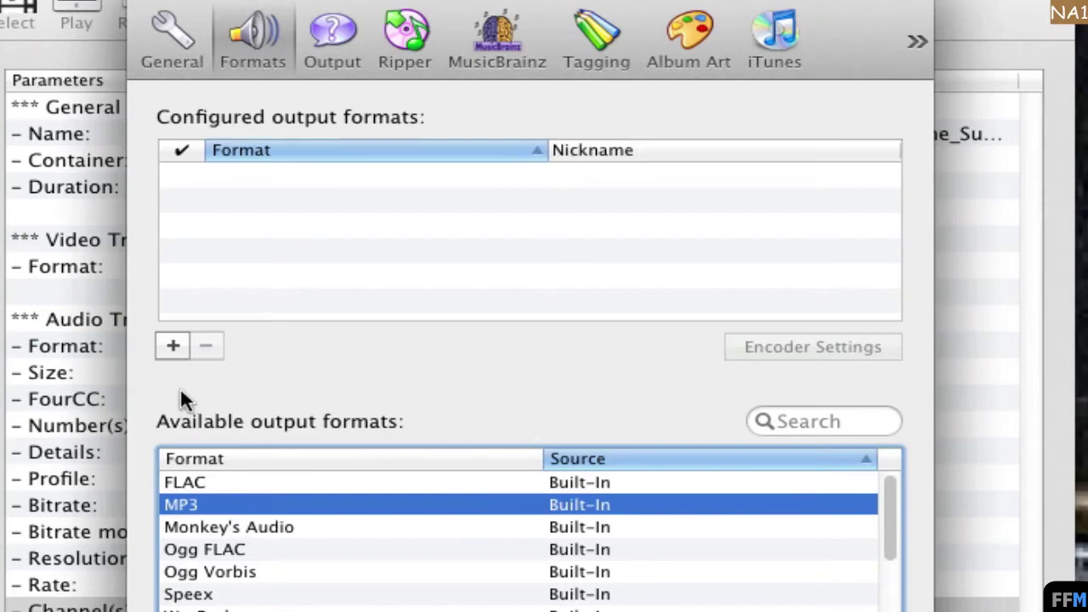
{"action": "left_click", "coordinate": [174, 350]}
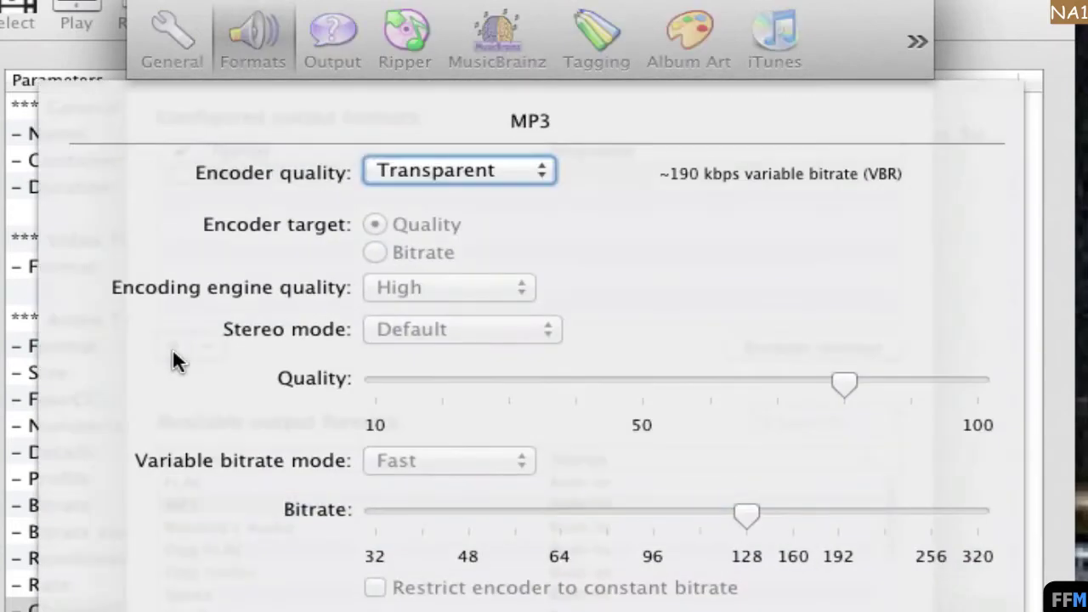
Step: Set the MP3 encoder quality to Custom with a Bitrate target and Stereo mode, adjust the bitrate, and accept the settings
{"action": "left_click", "coordinate": [542, 182]}
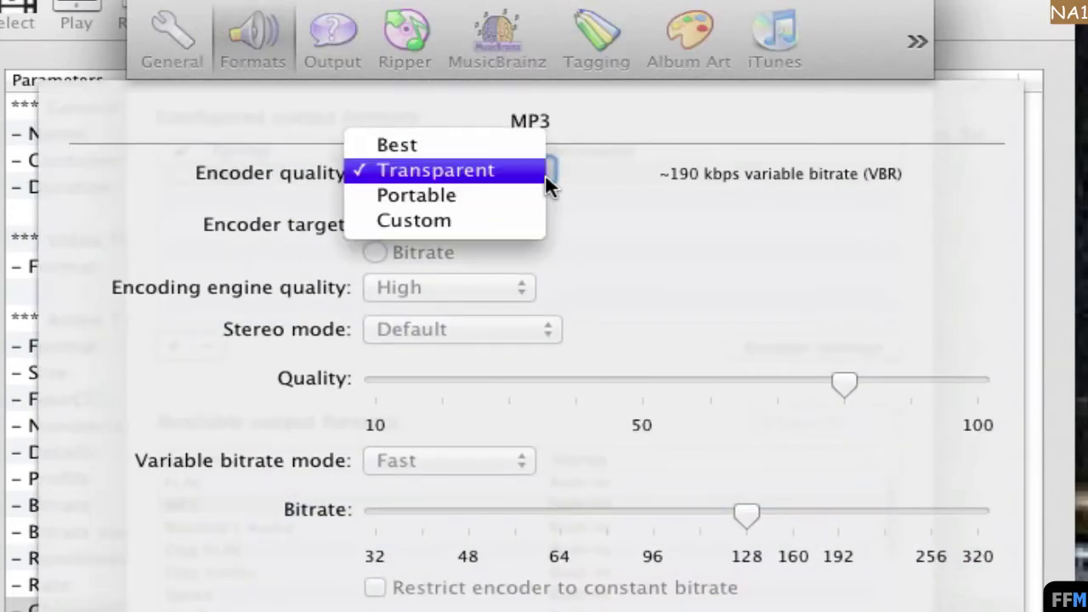
{"action": "left_click", "coordinate": [522, 220]}
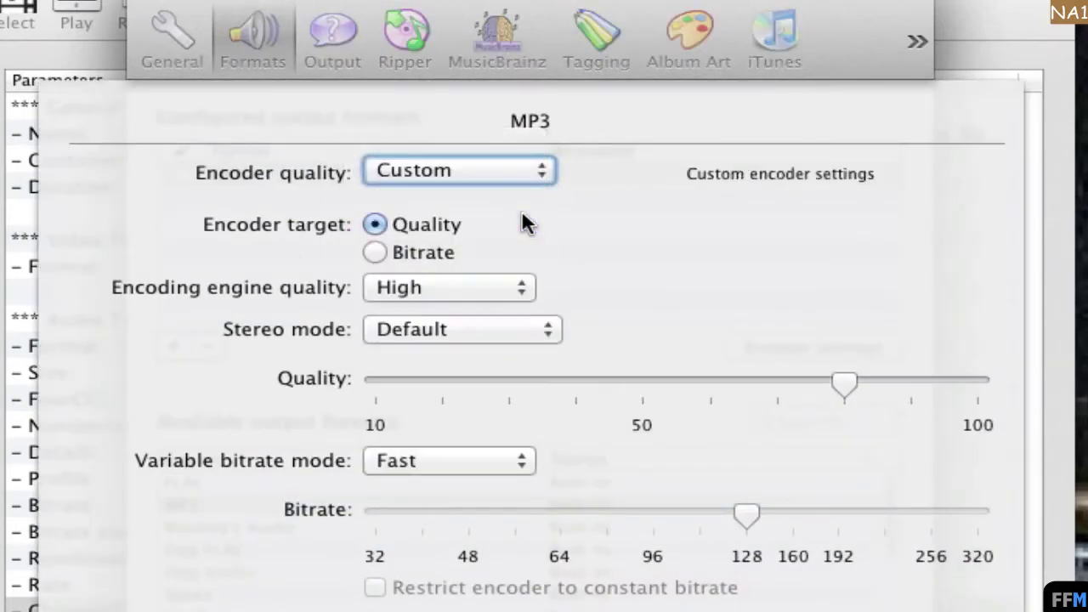
{"action": "left_click", "coordinate": [373, 254]}
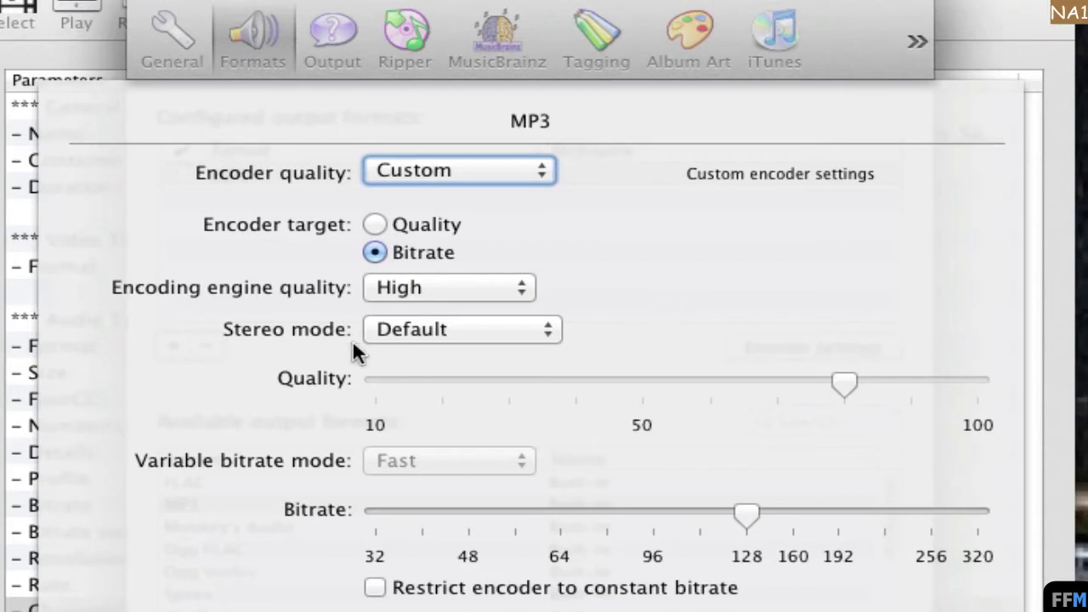
{"action": "left_click", "coordinate": [545, 331]}
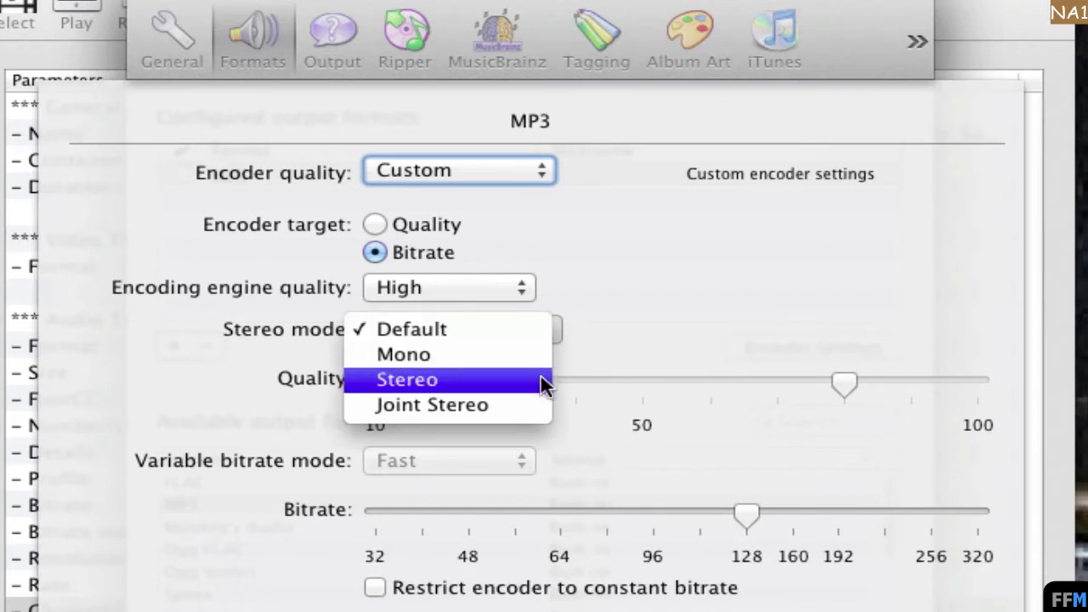
{"action": "left_click", "coordinate": [525, 385]}
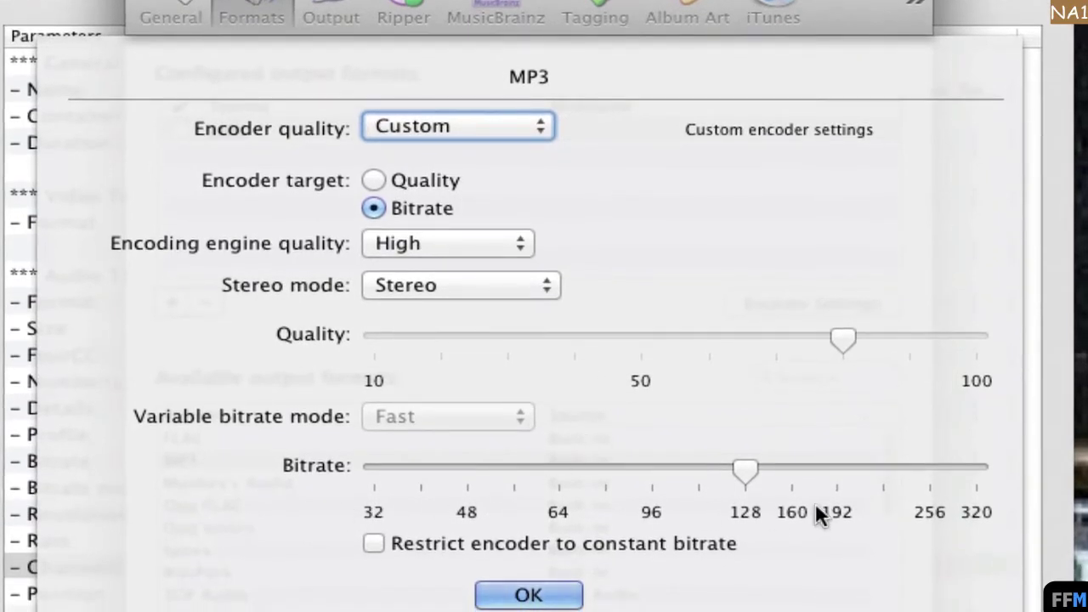
{"action": "mouse_move", "coordinate": [774, 481]}
{"action": "left_mouse_down"}
{"action": "mouse_move", "coordinate": [786, 476]}
{"action": "mouse_move", "coordinate": [770, 470]}
{"action": "mouse_move", "coordinate": [896, 494]}
{"action": "mouse_move", "coordinate": [769, 480]}
{"action": "left_mouse_up"}
{"action": "left_click", "coordinate": [573, 597]}
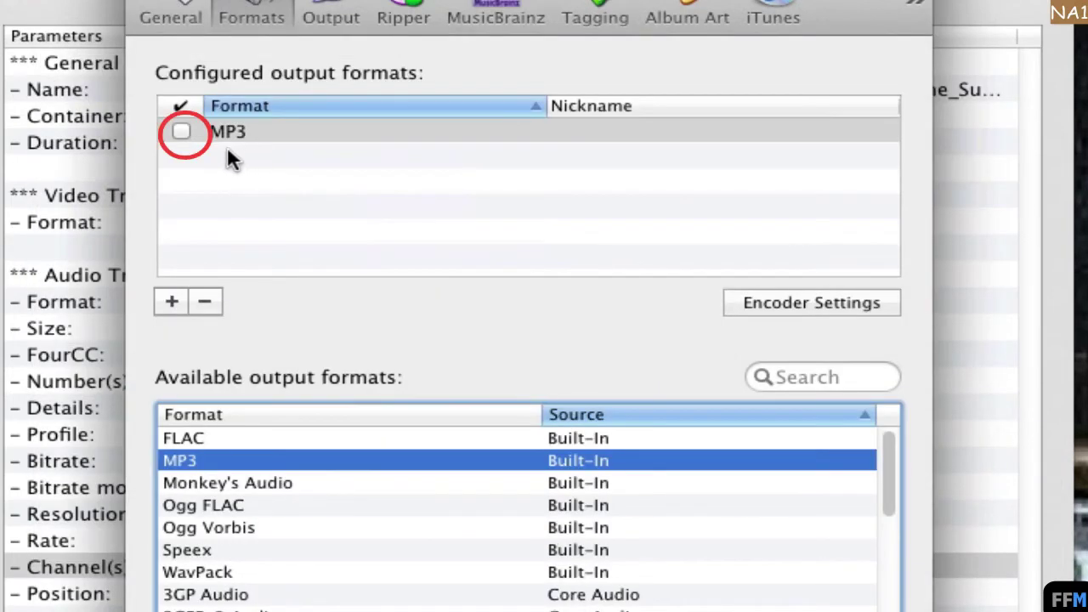
Step: Enable the configured MP3 format, check the output file location, and close the preferences
{"action": "left_click", "coordinate": [183, 134]}
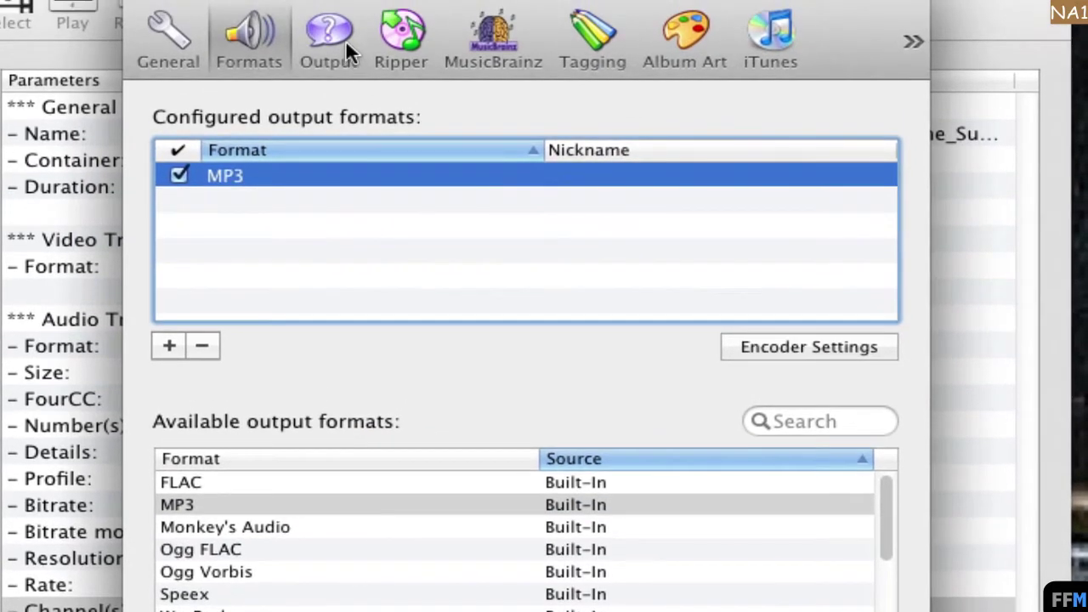
{"action": "left_click", "coordinate": [344, 33]}
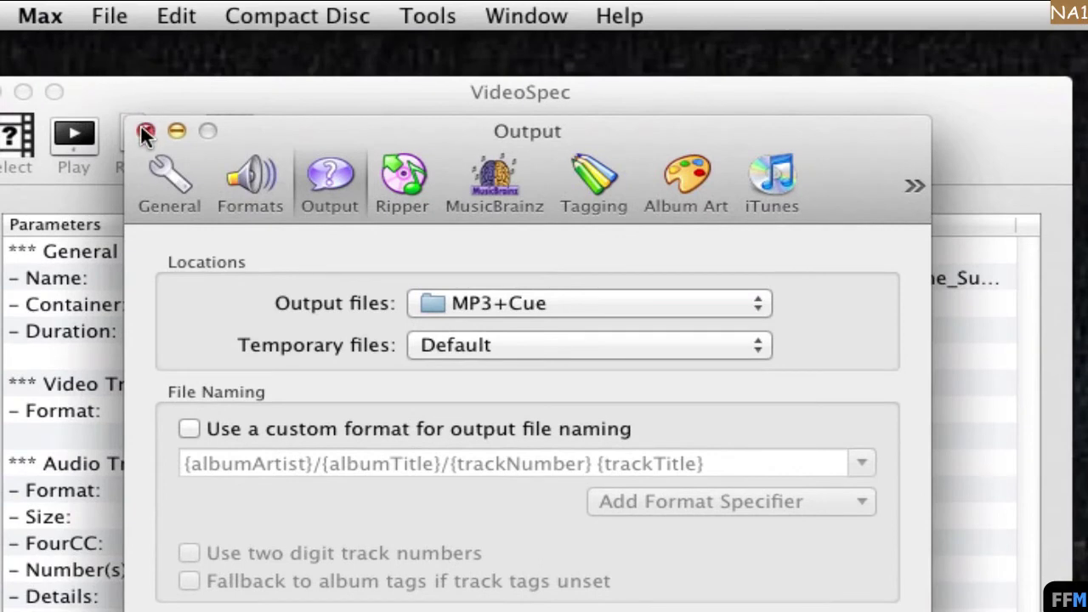
{"action": "left_click", "coordinate": [146, 131]}
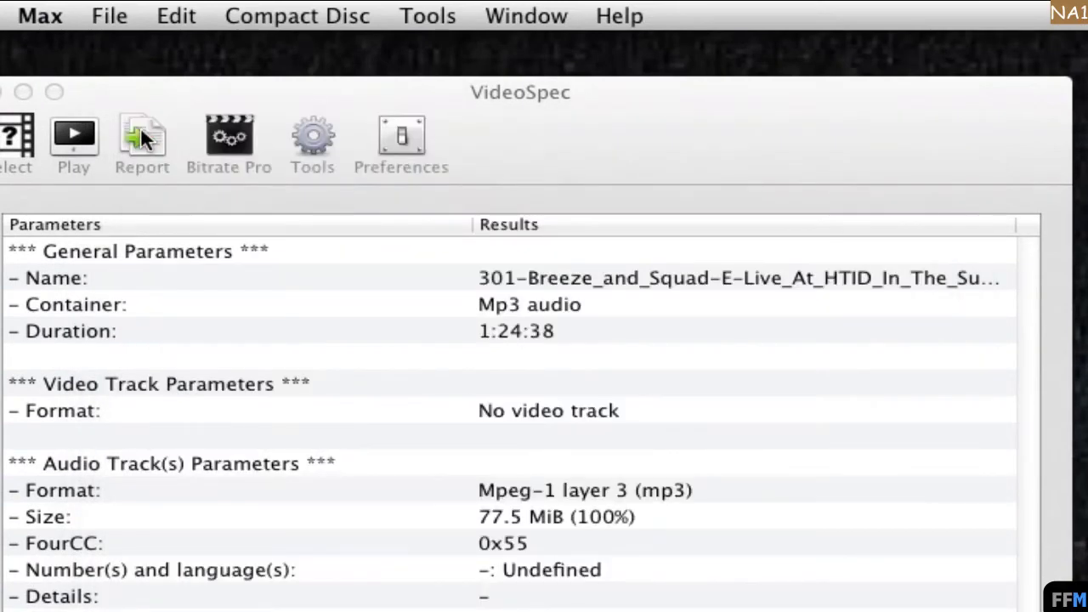
Step: Open the .cue file from the MP3+Cue folder, look through its track list, and close the document
{"action": "left_click", "coordinate": [103, 17]}
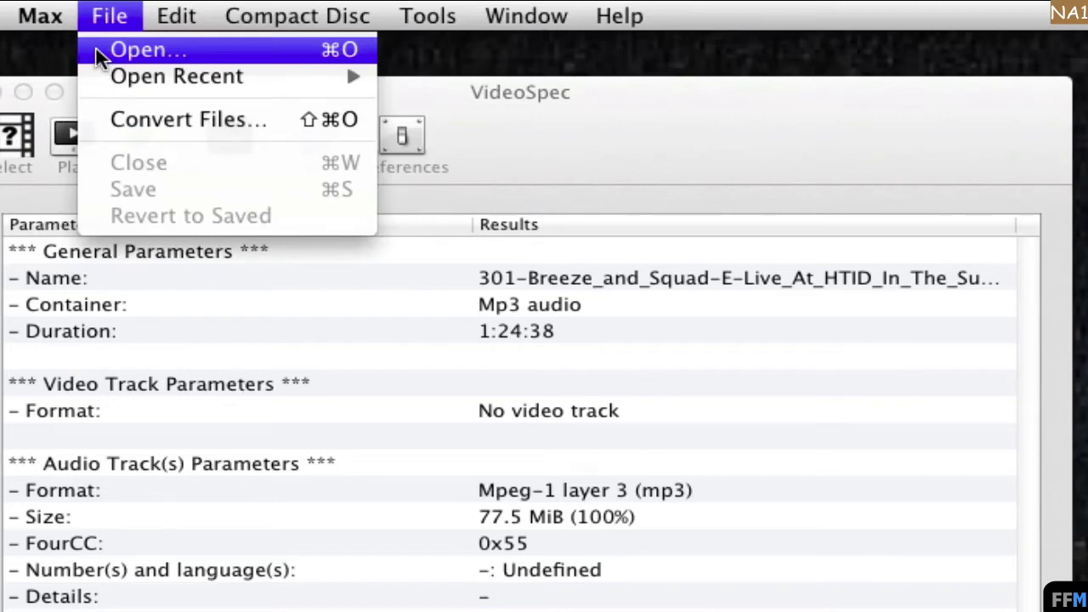
{"action": "left_click", "coordinate": [100, 53]}
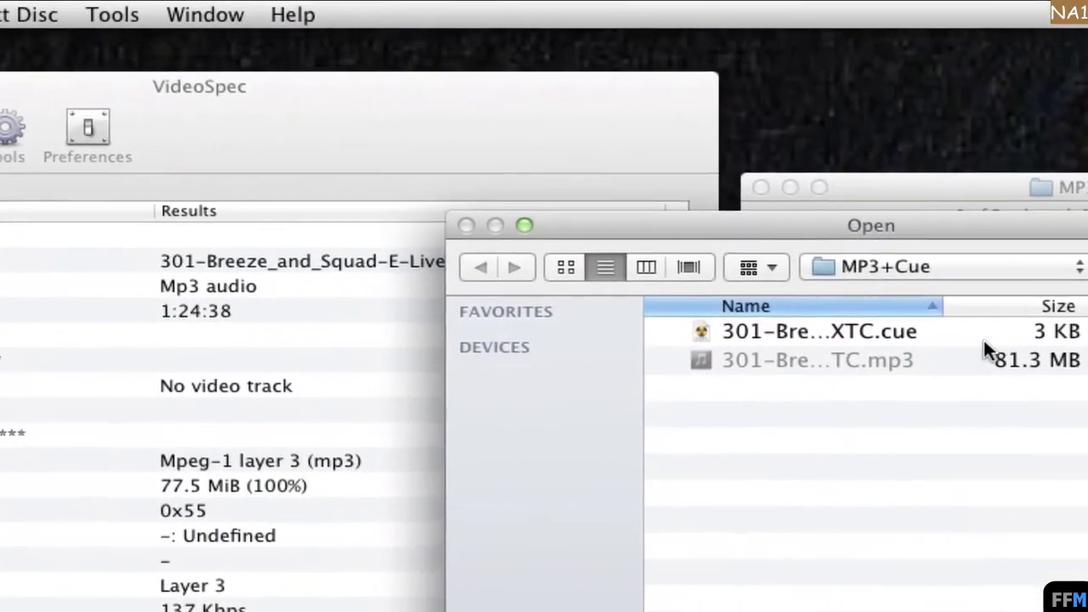
{"action": "left_click", "coordinate": [871, 330]}
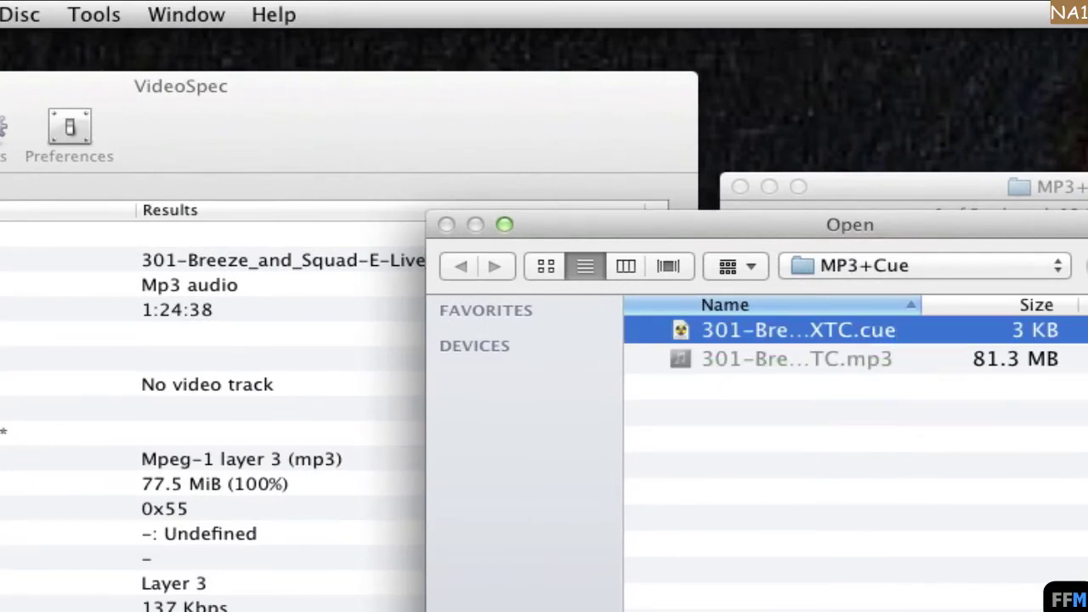
{"action": "key", "text": "Return"}
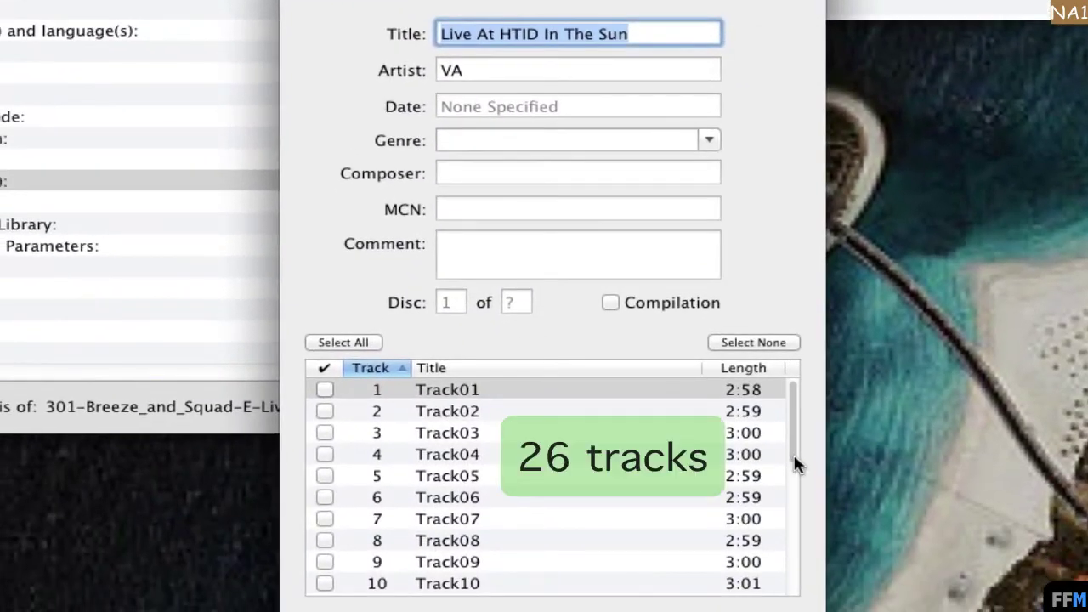
{"action": "scroll", "coordinate": [792, 446], "scroll_direction": "down", "scroll_amount": 2}
{"action": "left_click_drag", "start_coordinate": [792, 447], "coordinate": [787, 423]}
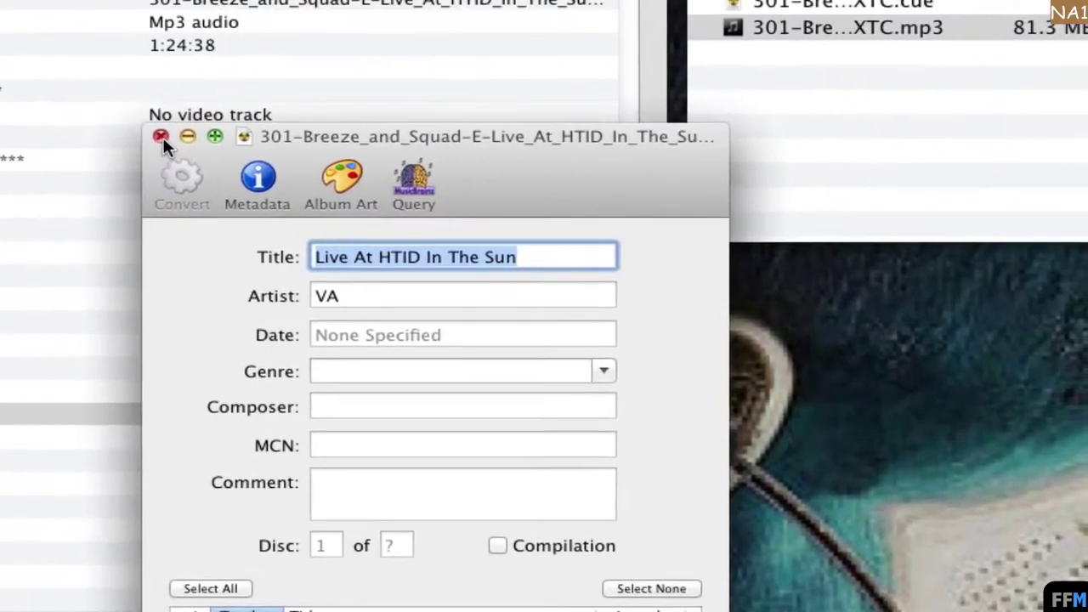
{"action": "left_click", "coordinate": [218, 0]}
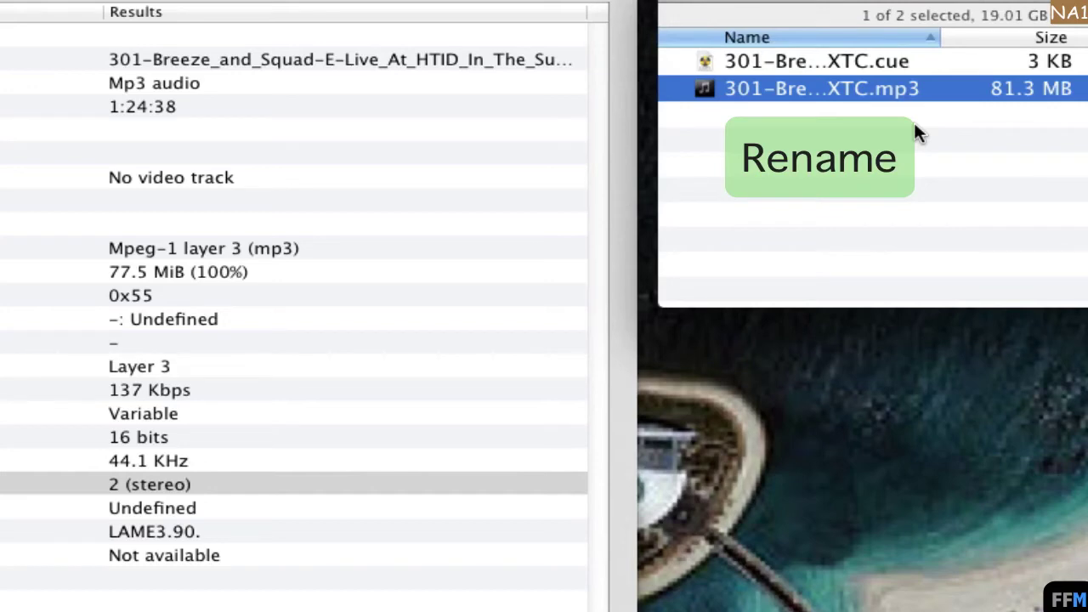
Step: In Finder, rename the MP3 file by removing 301 from the start of its name
{"action": "key", "text": "Return"}
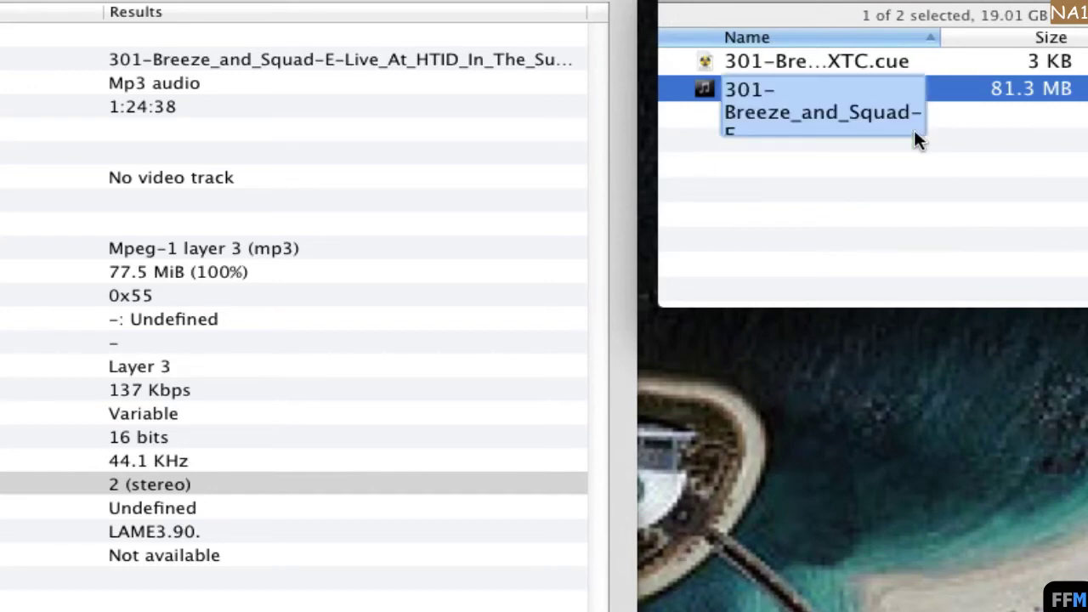
{"action": "key", "text": "Left"}
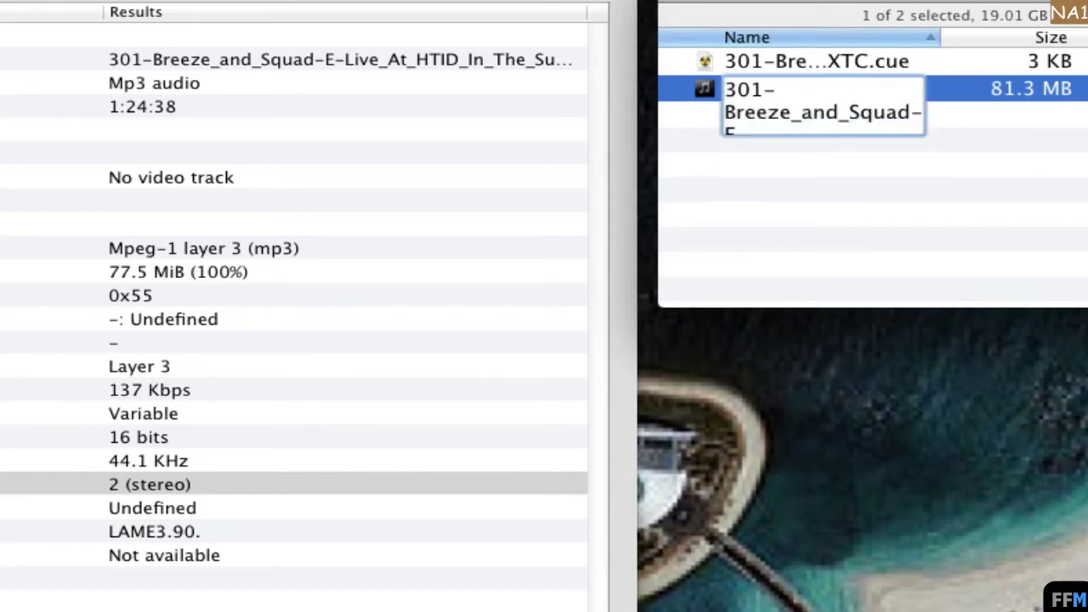
{"action": "key", "text": "Delete"}
{"action": "key", "text": "Delete"}
{"action": "key", "text": "Delete"}
{"action": "key", "text": "Escape"}
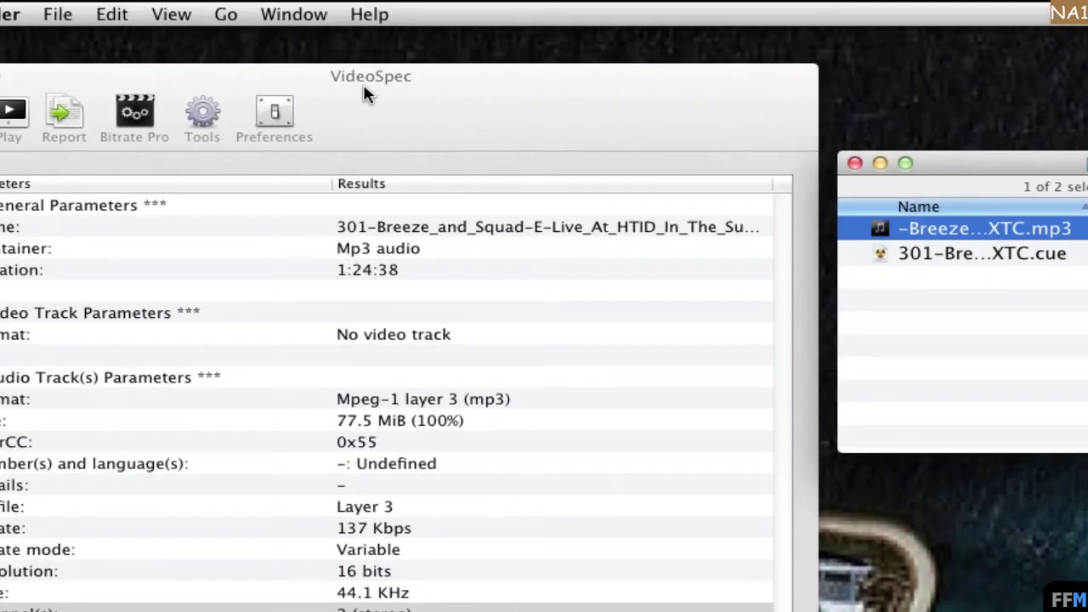
Step: Reopen the .cue file in Max to check its track list with the renamed MP3, and close the document
{"action": "left_click", "coordinate": [365, 93]}
{"action": "left_click", "coordinate": [38, 15]}
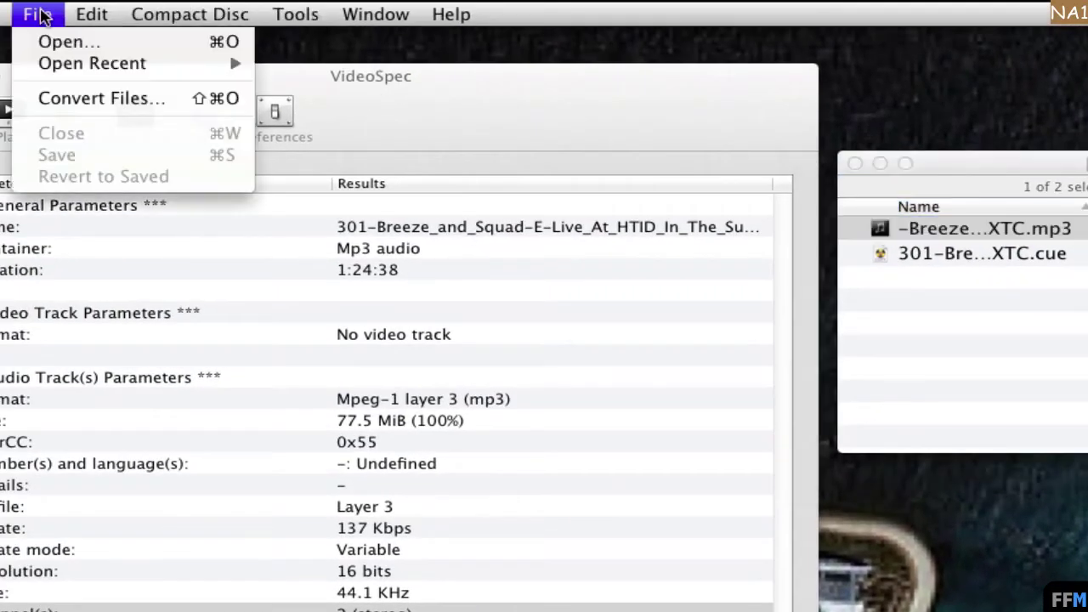
{"action": "left_click", "coordinate": [25, 43]}
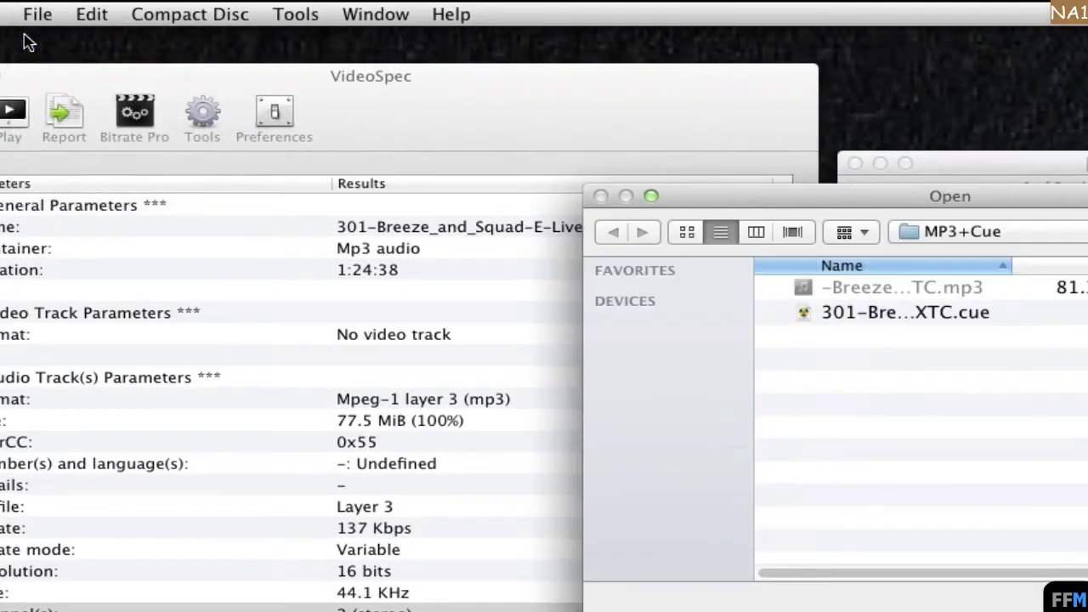
{"action": "left_click", "coordinate": [886, 326]}
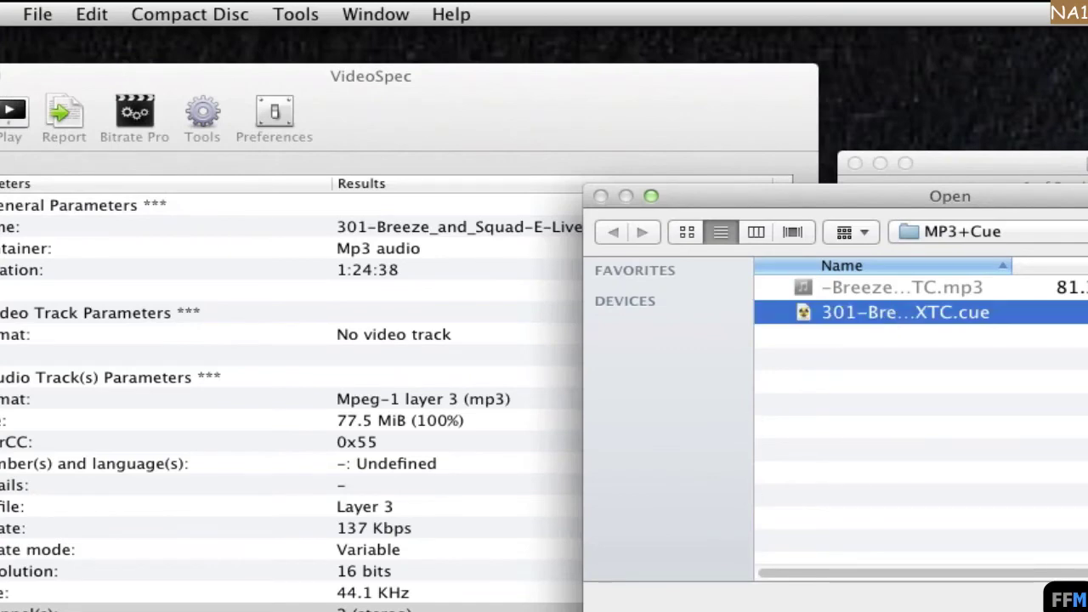
{"action": "key", "text": "Return"}
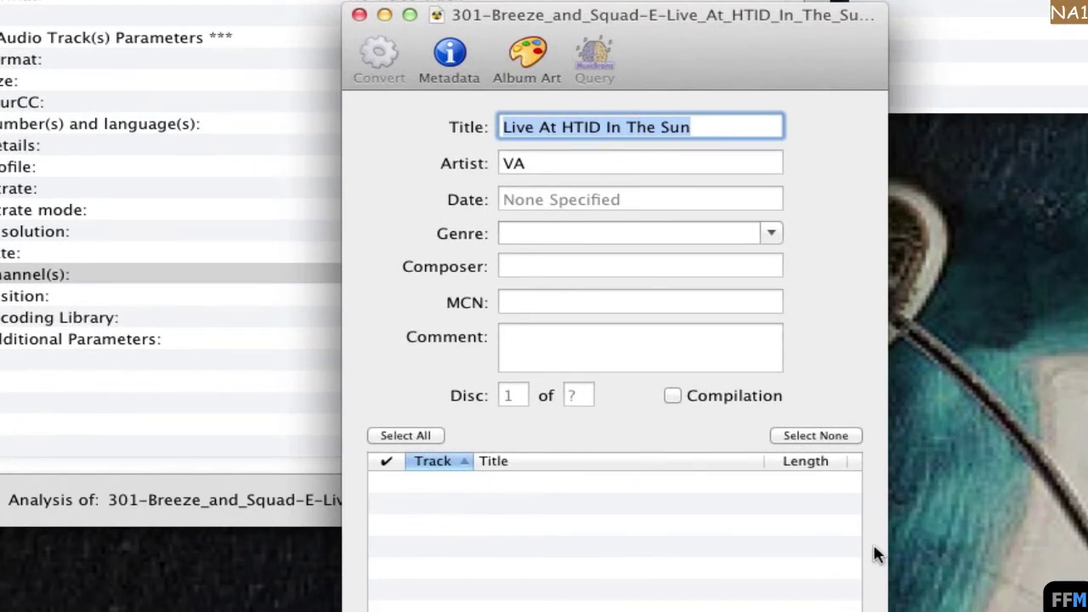
{"action": "left_click", "coordinate": [359, 20]}
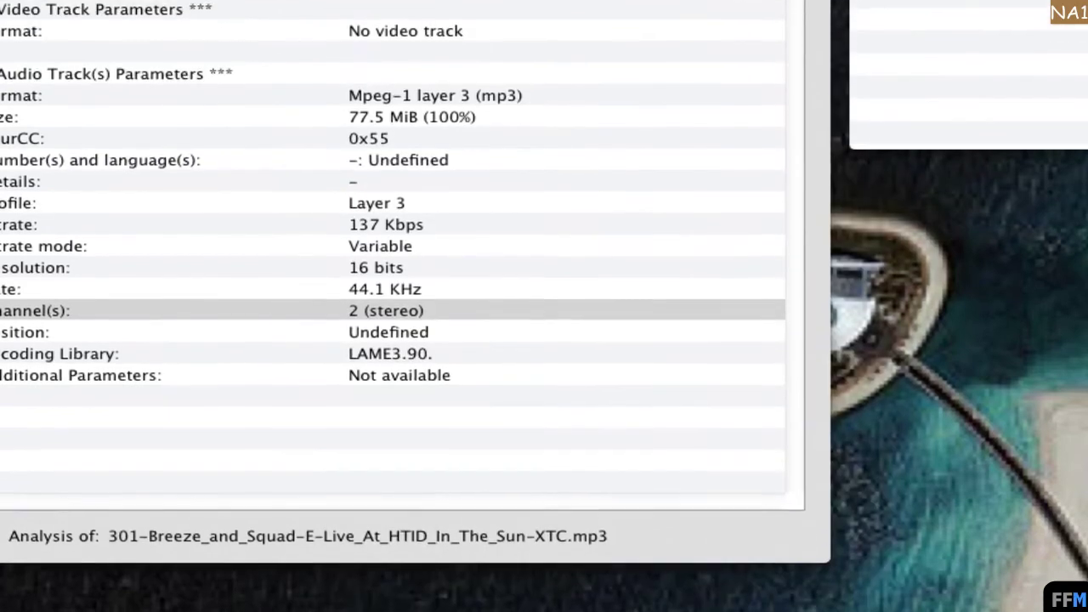
Step: In Finder, rename the MP3 file by adding 301 back to the start of its name to match the .cue file
{"action": "key", "text": "Return"}
{"action": "key", "text": "Left"}
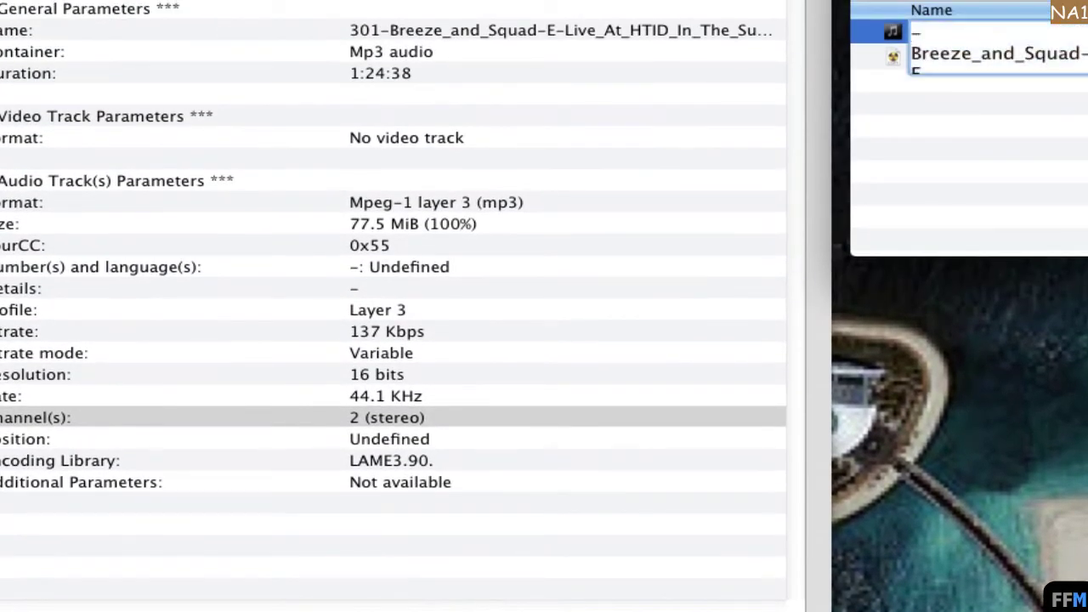
{"action": "key", "text": "Right"}
{"action": "key", "text": "Right"}
{"action": "key", "text": "Right"}
{"action": "key", "text": "Return"}
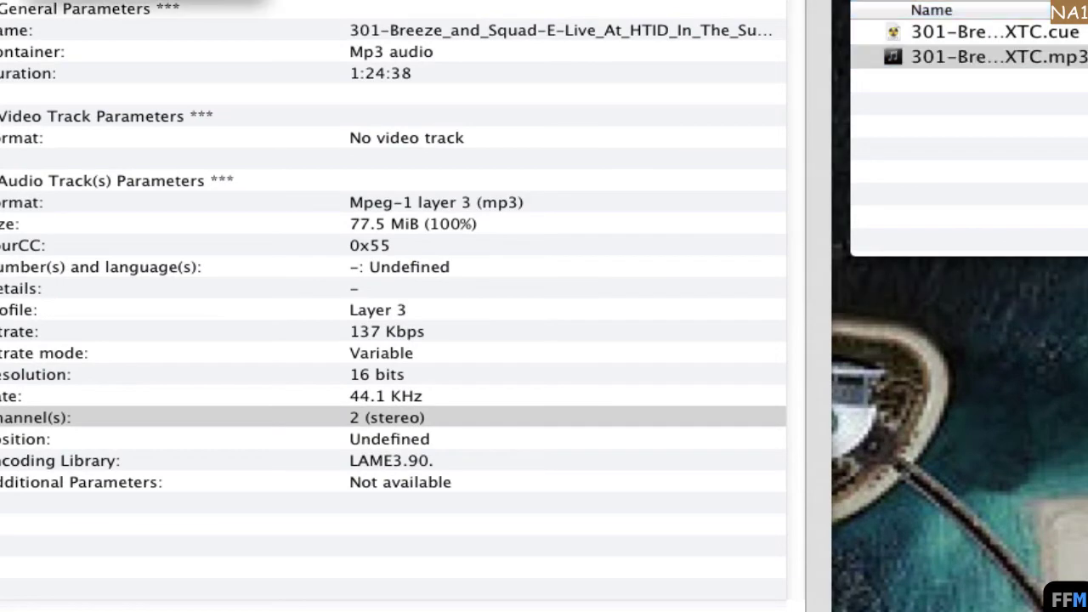
Step: In Max, open the .cue file from the MP3+Cue folder, look through its track list, and select all tracks for conversion
{"action": "key", "text": "super+o"}
{"action": "left_click", "coordinate": [1020, 92]}
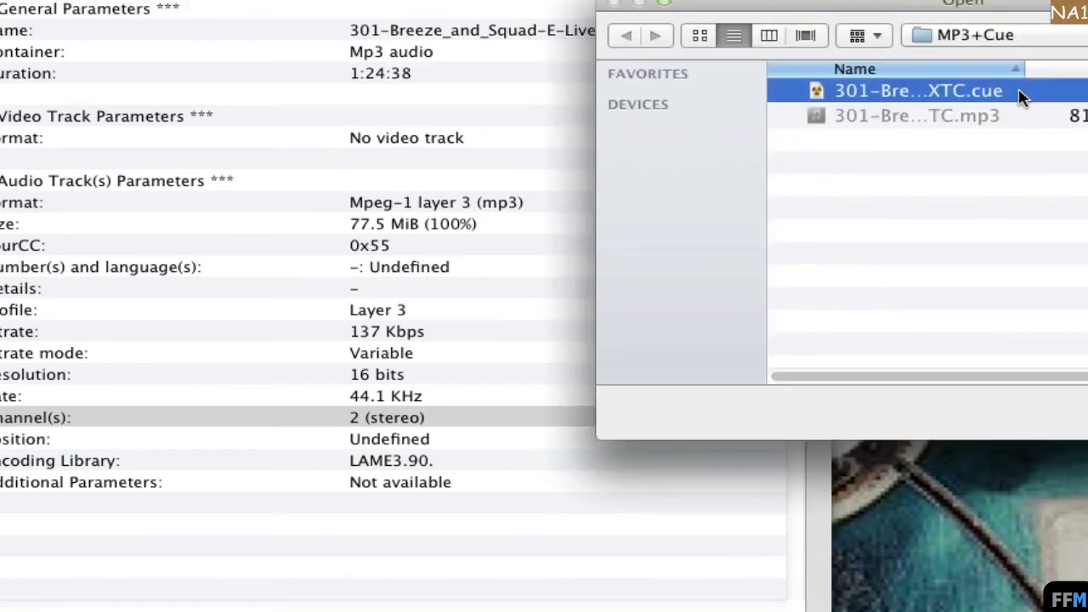
{"action": "key", "text": "Return"}
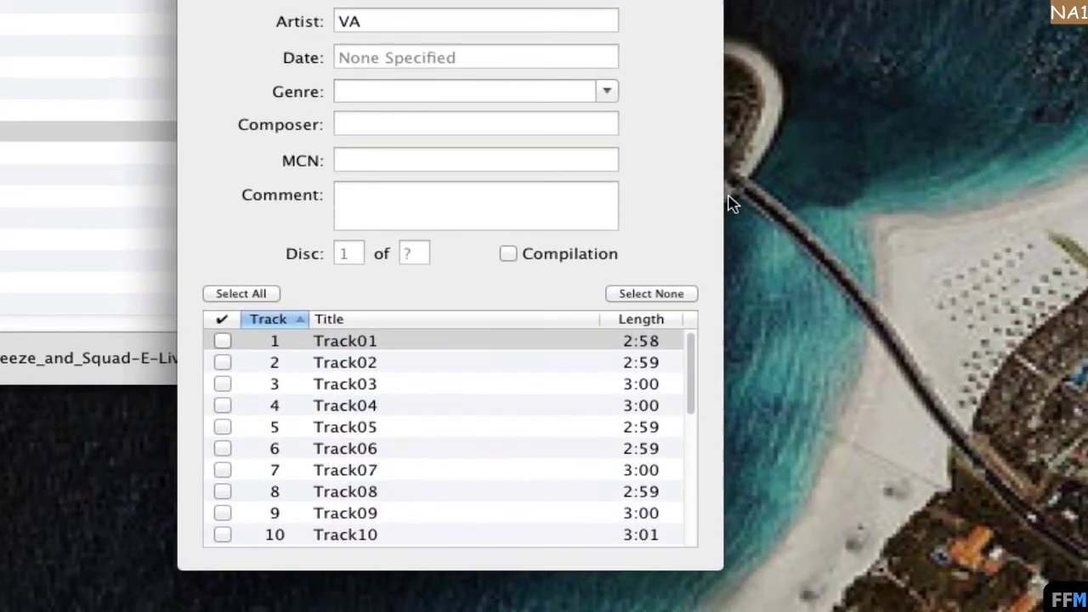
{"action": "left_click_drag", "start_coordinate": [688, 372], "coordinate": [688, 510]}
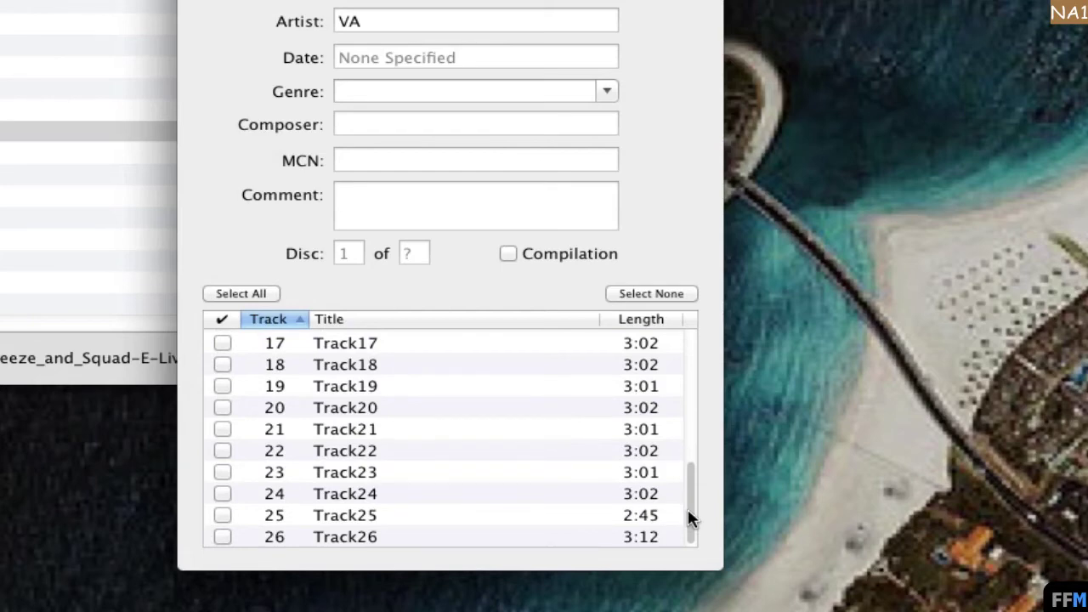
{"action": "left_click_drag", "start_coordinate": [687, 508], "coordinate": [688, 334]}
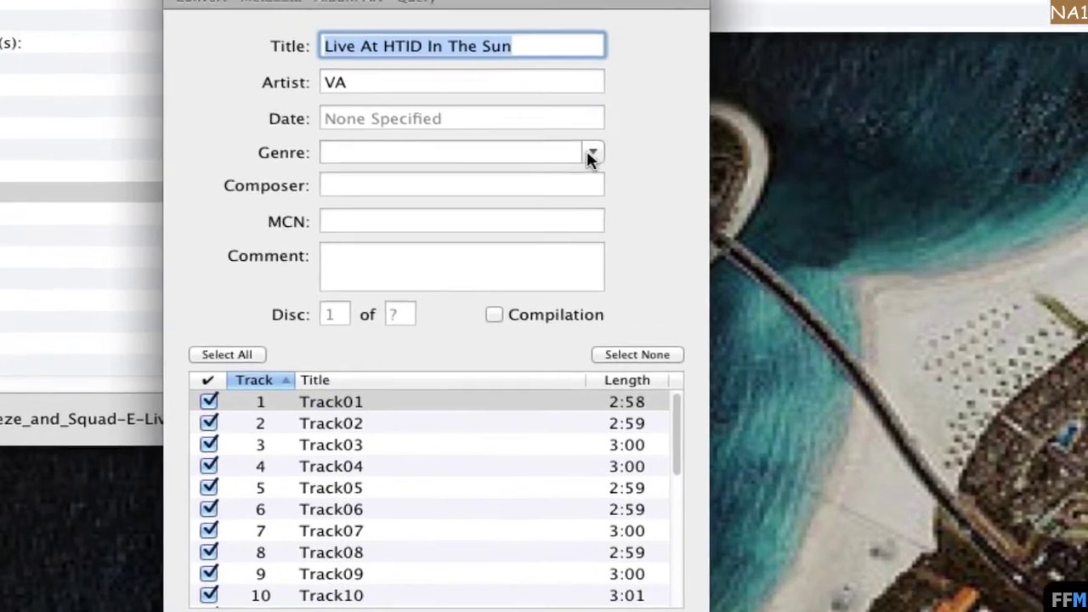
Step: Set the album's genre to Club and convert the selected tracks
{"action": "left_click", "coordinate": [606, 92]}
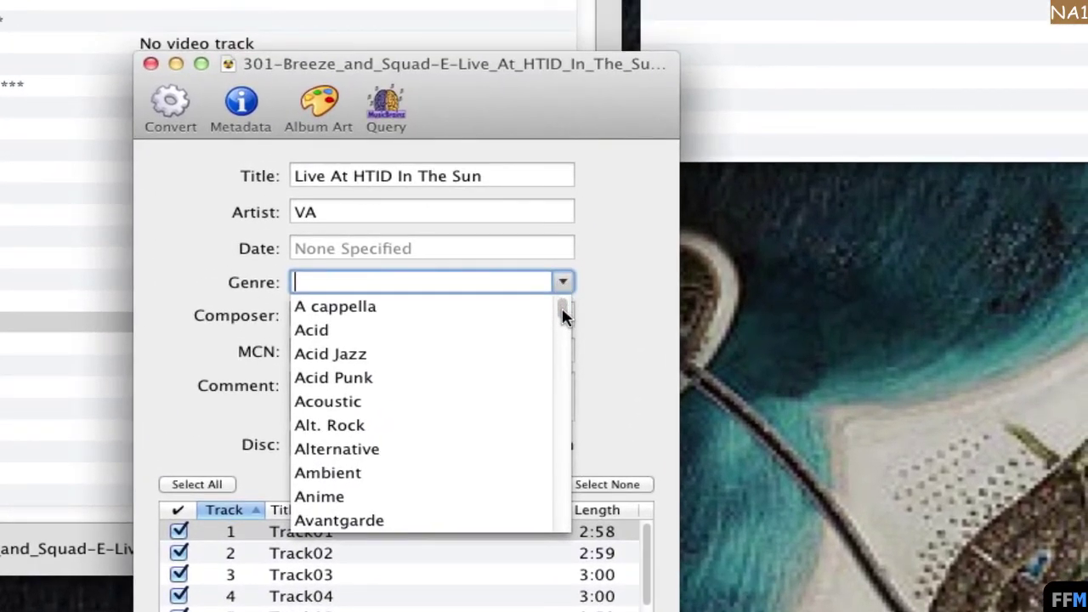
{"action": "left_click_drag", "start_coordinate": [563, 314], "coordinate": [565, 349]}
{"action": "left_click", "coordinate": [548, 357]}
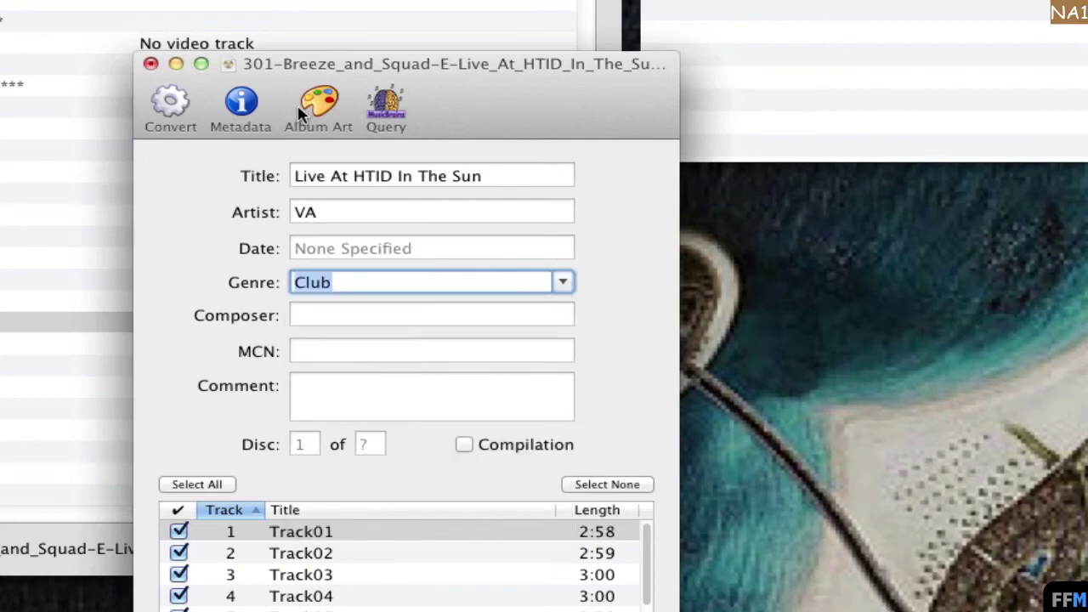
{"action": "left_click", "coordinate": [172, 106]}
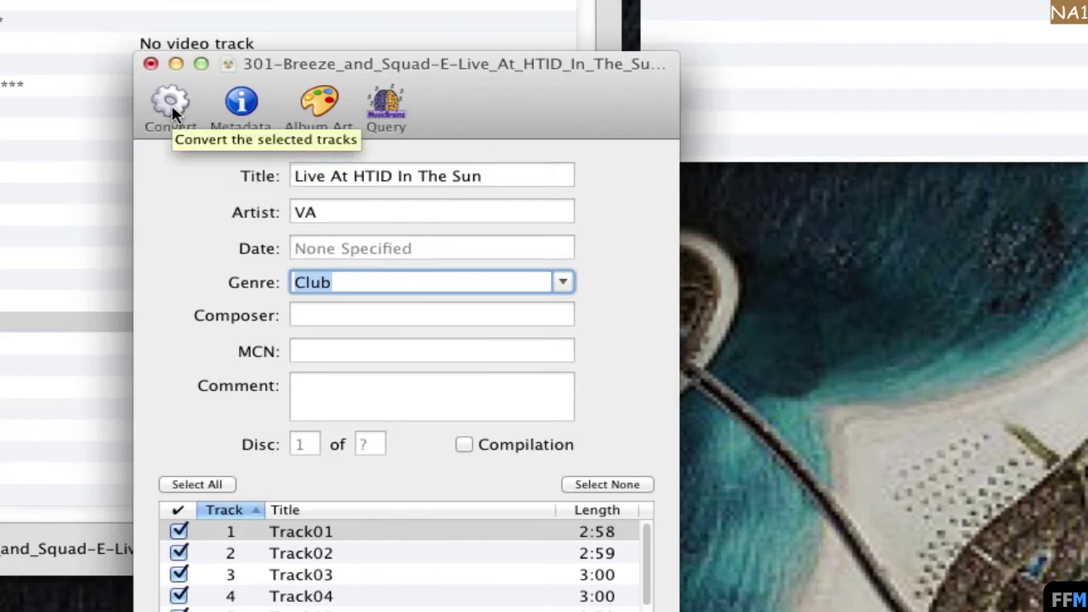
{"action": "left_click", "coordinate": [171, 109]}
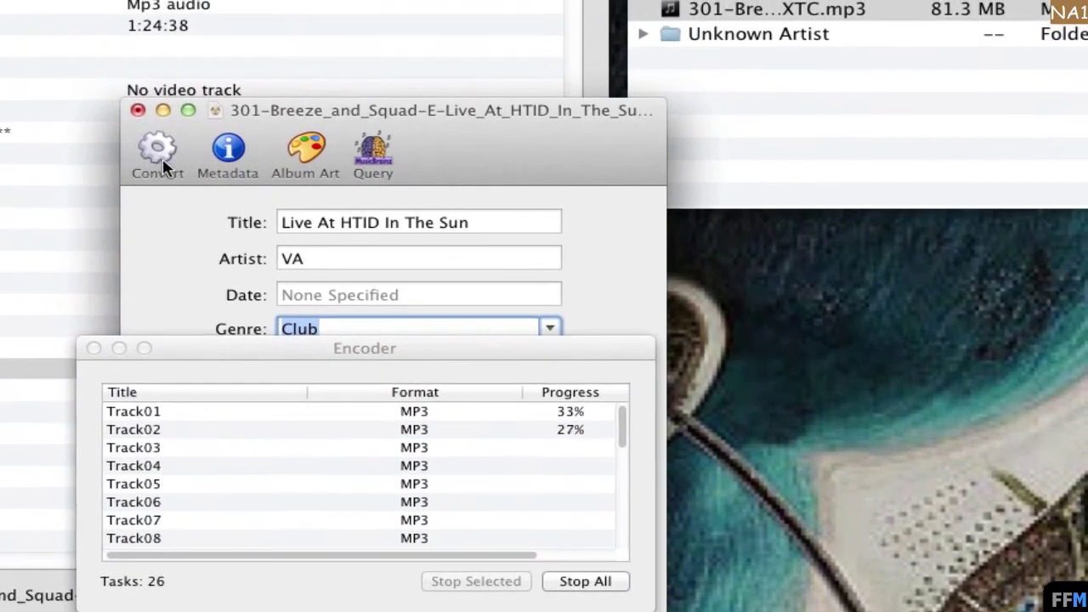
Step: In Finder, open Unknown Artist's Live At HTID In The Sun folder and check the converted tracks against the encoder's progress
{"action": "left_click", "coordinate": [748, 3]}
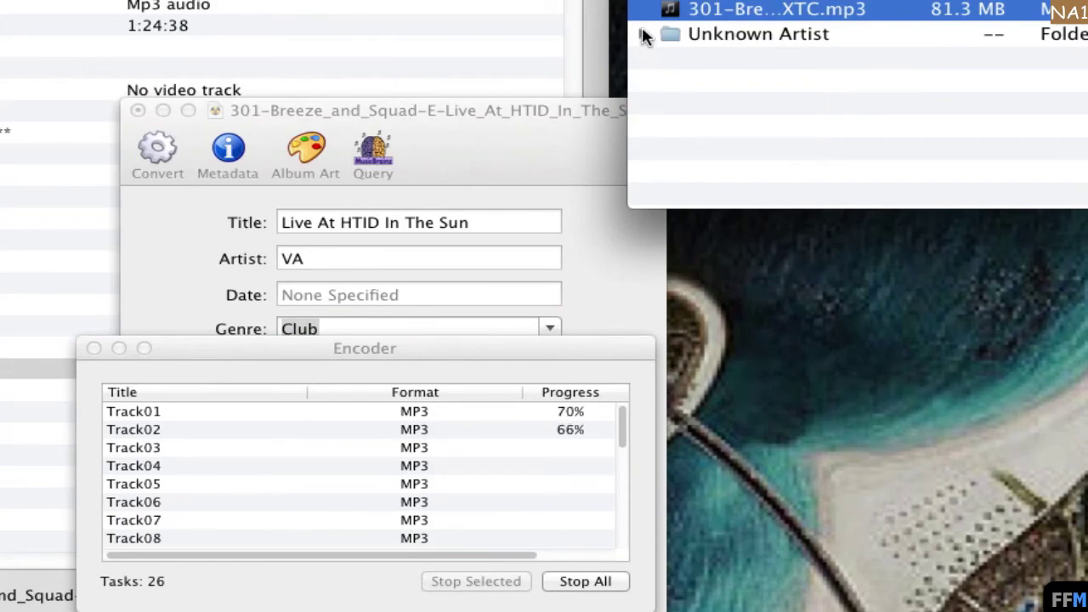
{"action": "left_click", "coordinate": [643, 34]}
{"action": "left_click", "coordinate": [665, 59]}
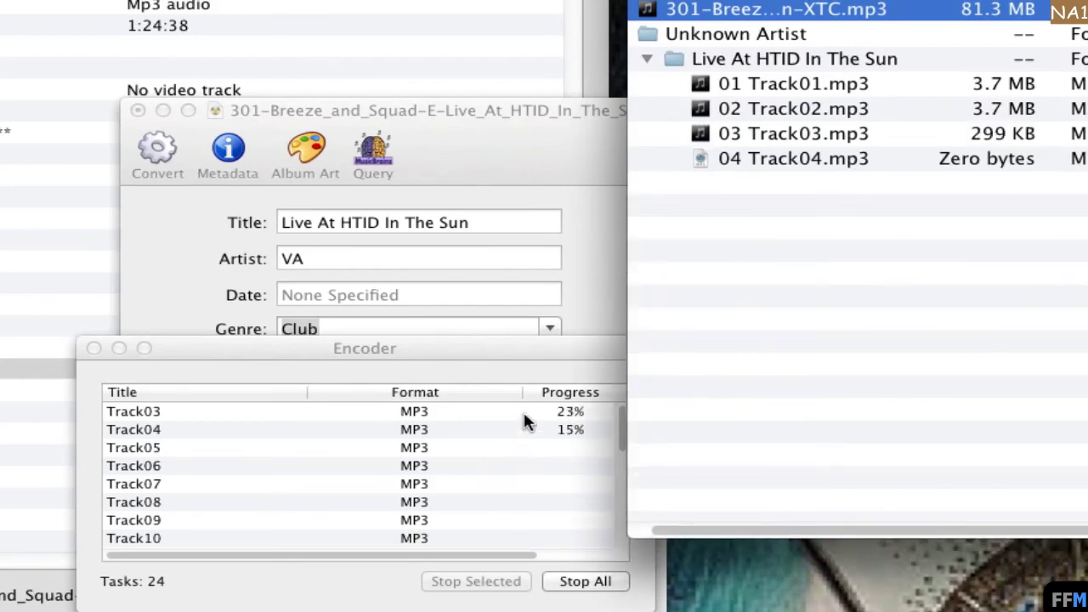
{"action": "left_click", "coordinate": [550, 353]}
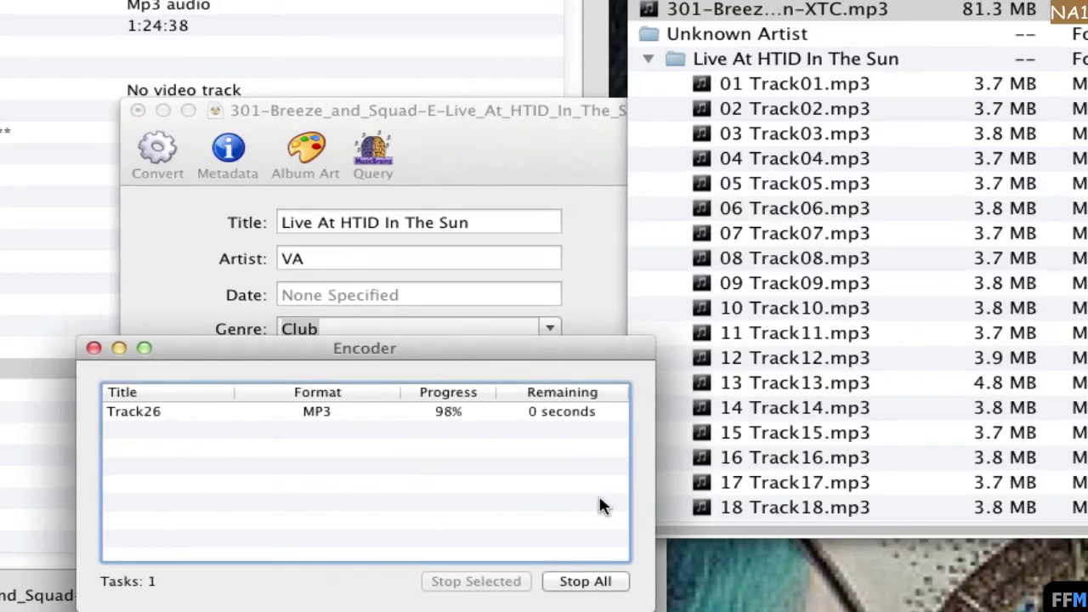
{"action": "key", "text": "super+Tab"}
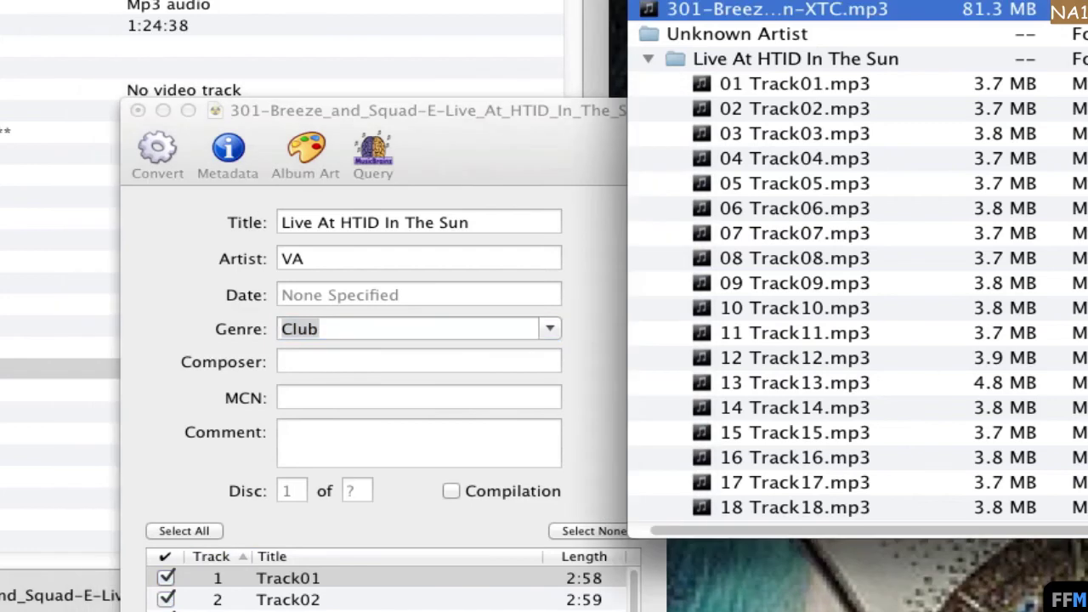
{"action": "scroll", "coordinate": [856, 261], "scroll_direction": "down", "scroll_amount": 5}
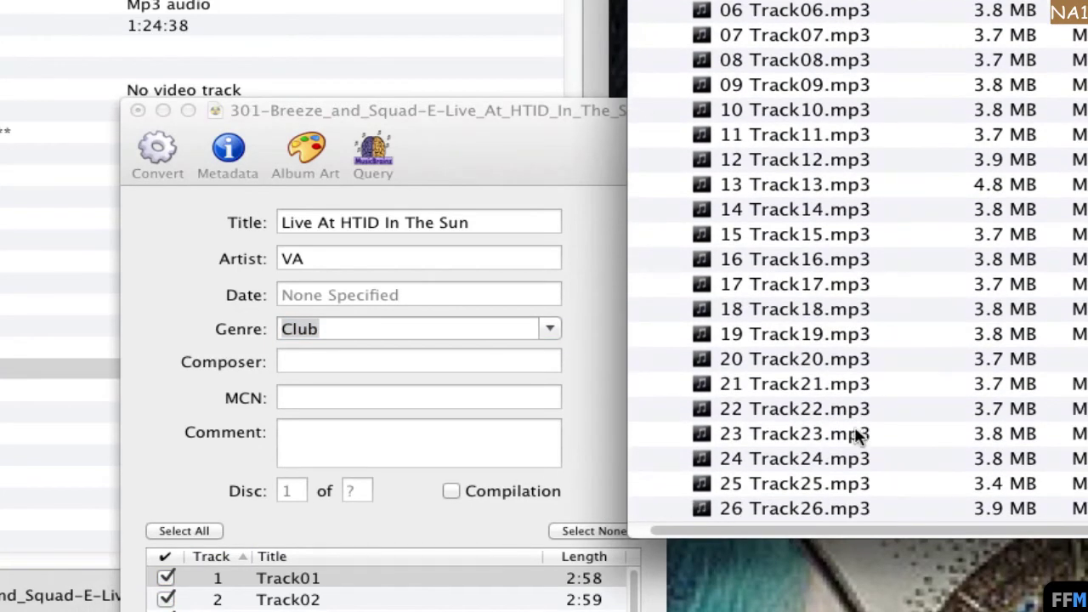
Step: Load 20 Track20.mp3 into the media analysis app and examine its format, bitrate, bitrate mode, resolution, sample rate and channels
{"action": "left_click_drag", "start_coordinate": [752, 364], "coordinate": [216, 0]}
{"action": "left_click_drag", "start_coordinate": [479, 156], "coordinate": [552, 39]}
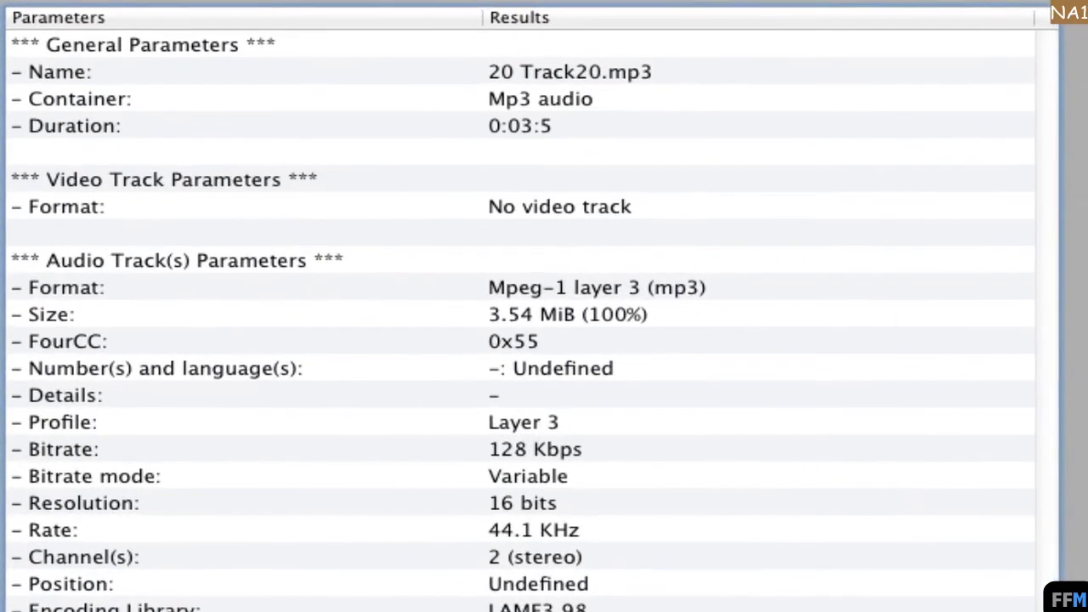
{"action": "left_click", "coordinate": [595, 313]}
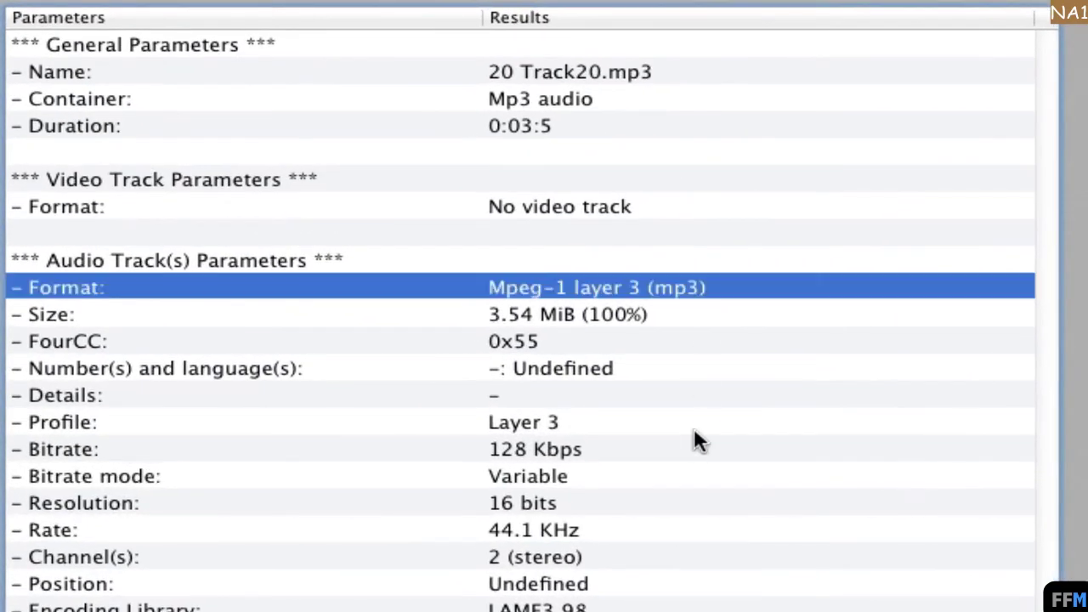
{"action": "left_click", "coordinate": [668, 457]}
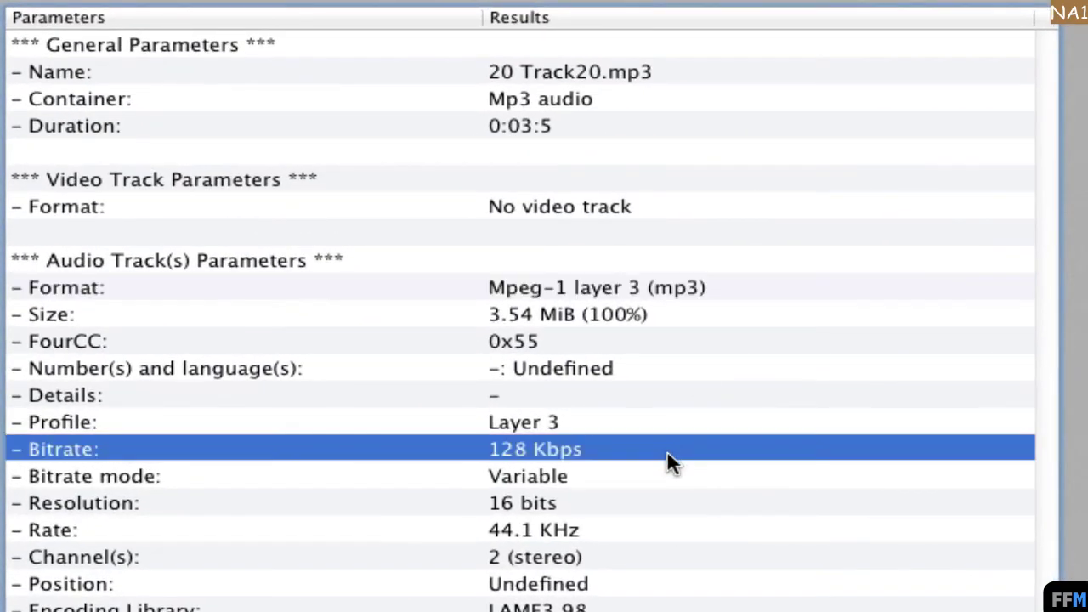
{"action": "key", "text": "Down"}
{"action": "key", "text": "Down"}
{"action": "key", "text": "Down"}
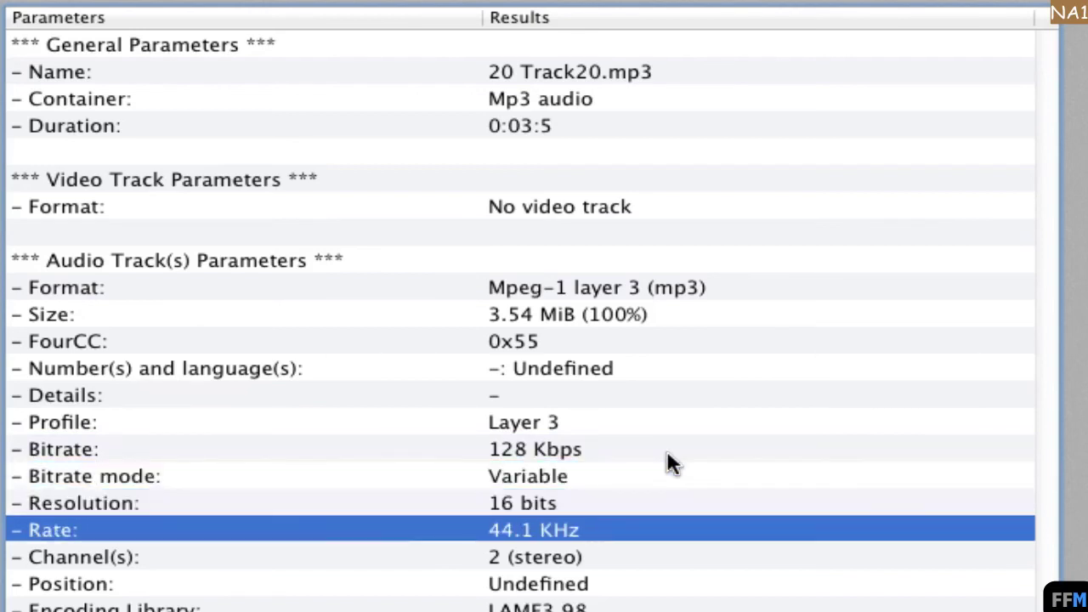
{"action": "key", "text": "Down"}
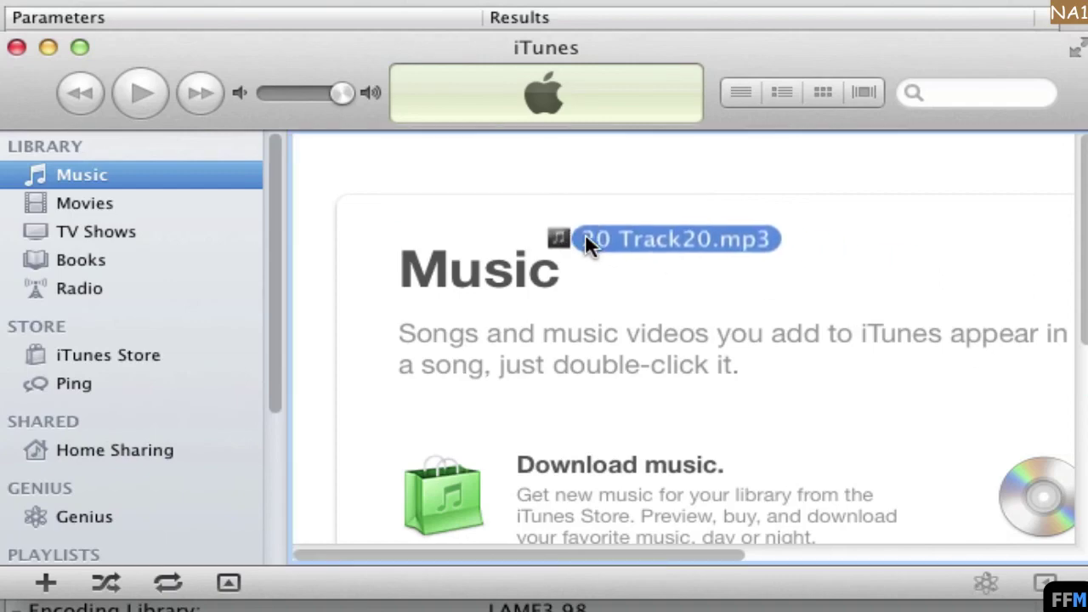
Step: Add 20 Track20.mp3 to the iTunes music library, check its artist and genre, and play it
{"action": "left_click_drag", "start_coordinate": [585, 233], "coordinate": [630, 236]}
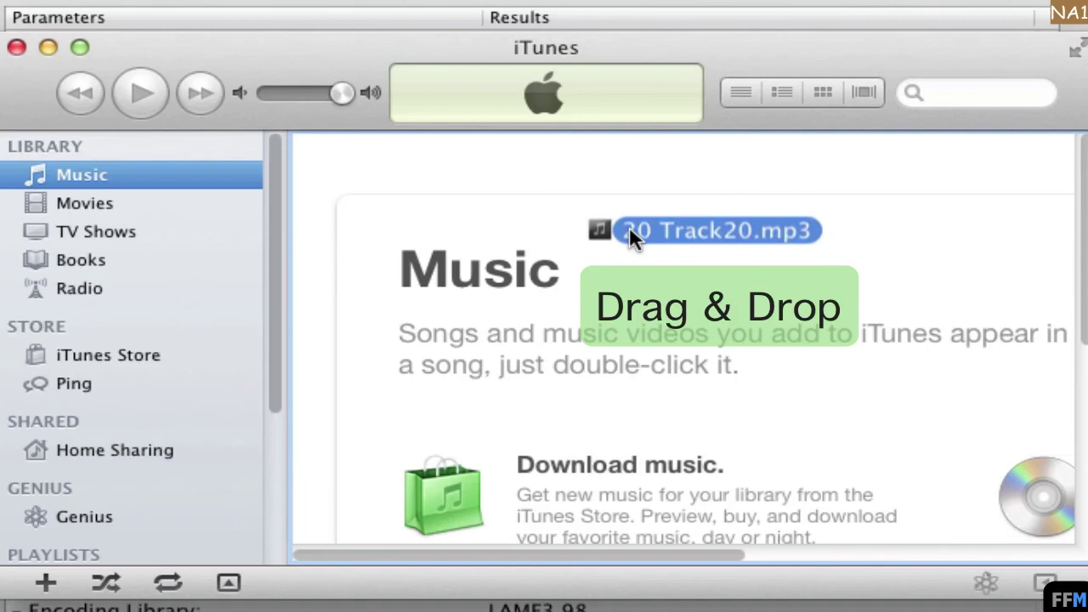
{"action": "left_click_drag", "start_coordinate": [629, 226], "coordinate": [628, 224]}
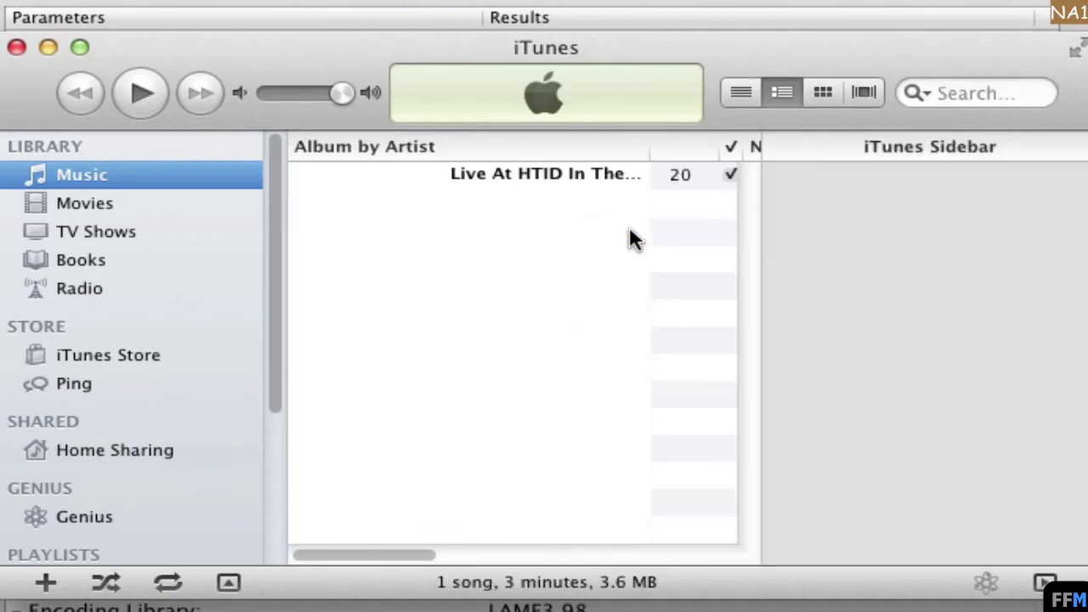
{"action": "left_click_drag", "start_coordinate": [389, 561], "coordinate": [656, 578]}
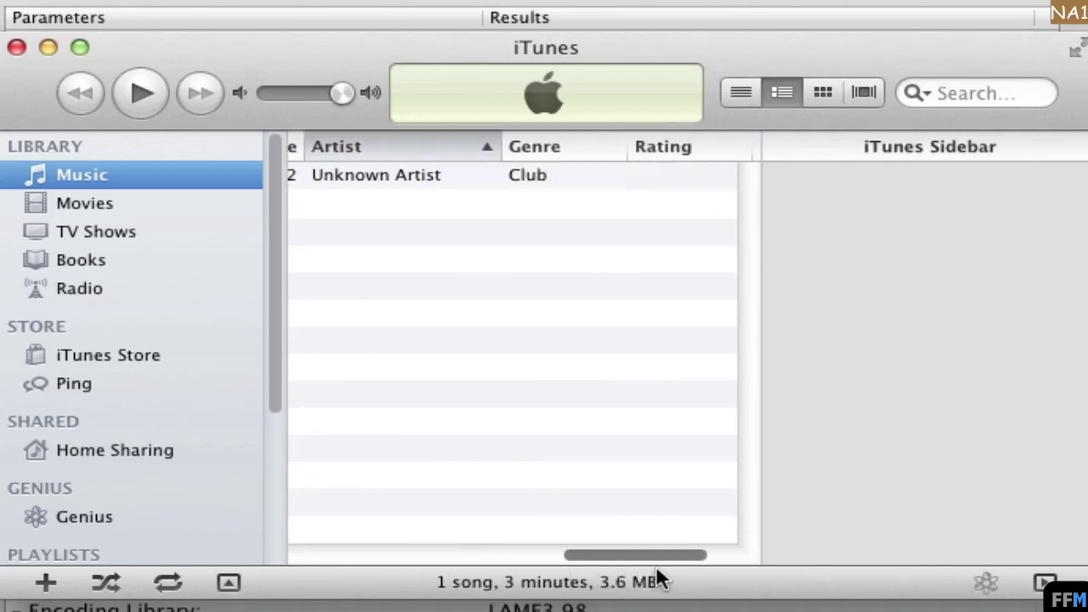
{"action": "left_click", "coordinate": [585, 188]}
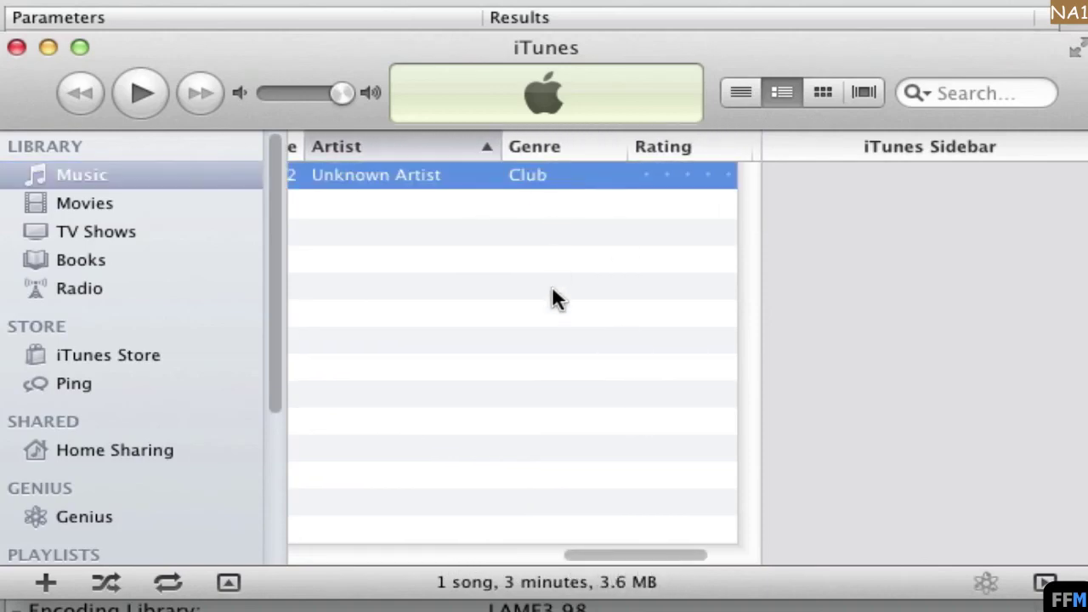
{"action": "double_click", "coordinate": [596, 176]}
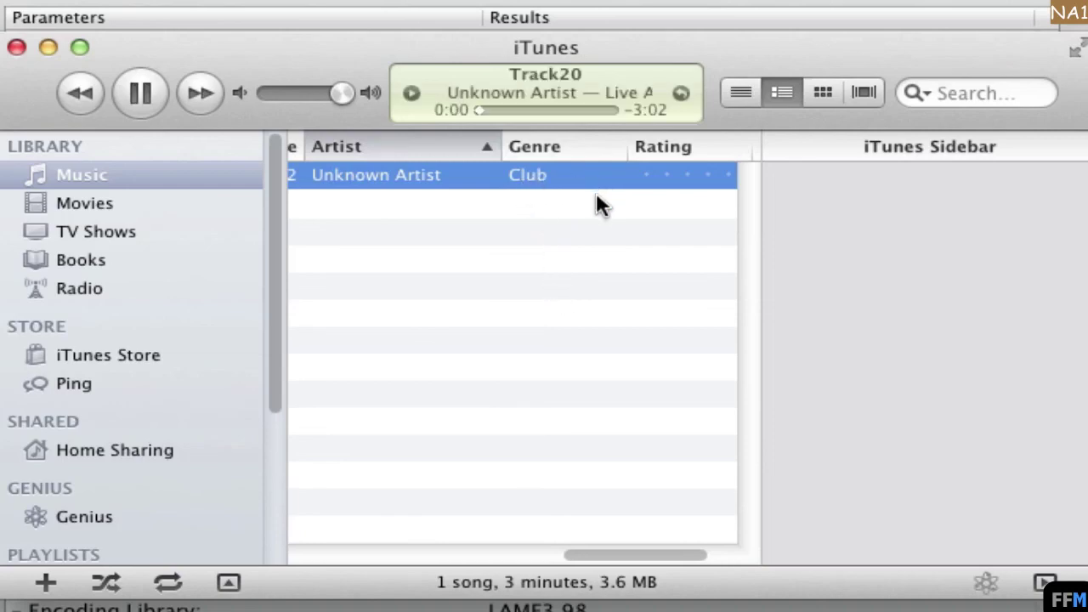